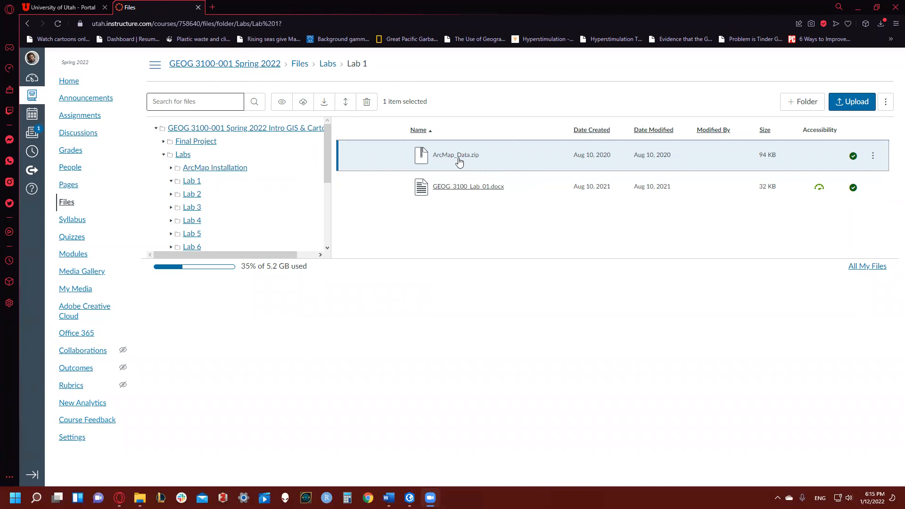
Request the ArcMap_Data.zip download from the Lab 1 files and switch to the Downloads folder in File Explorer.
{"action": "left_click", "coordinate": [459, 155]}
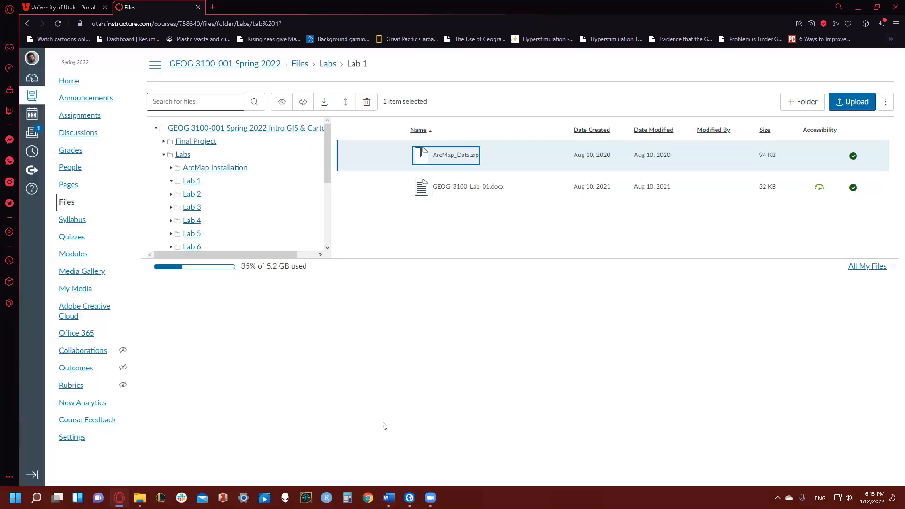
{"action": "left_click", "coordinate": [873, 66]}
{"action": "mouse_move", "coordinate": [140, 498]}
{"action": "left_click", "coordinate": [202, 441]}
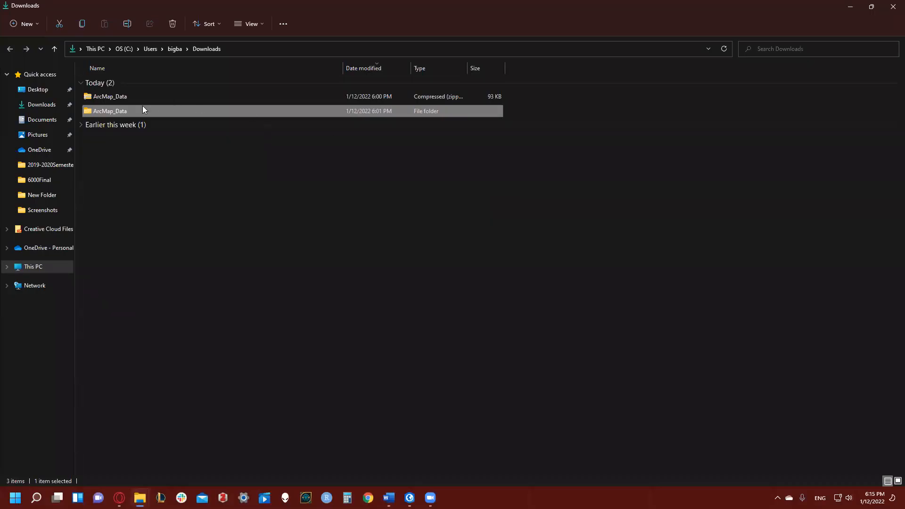
{"action": "left_click", "coordinate": [93, 99]}
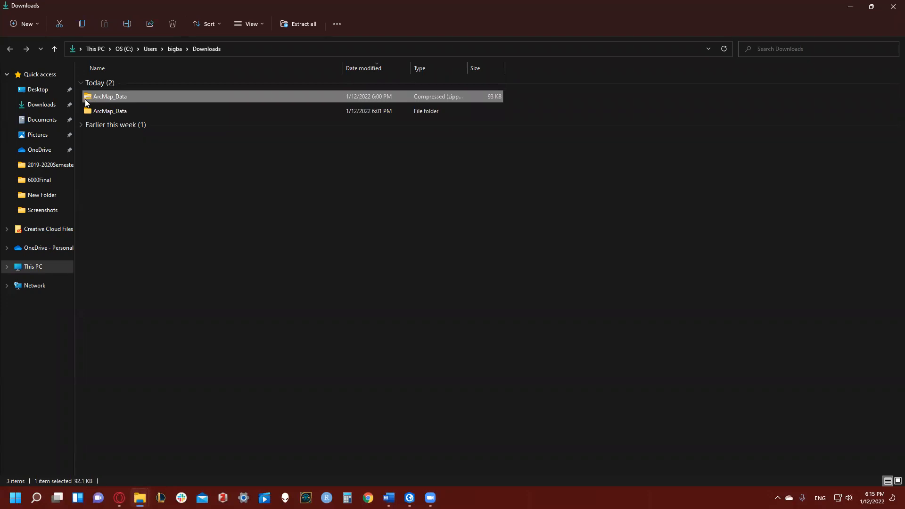
{"action": "right_click", "coordinate": [109, 96]}
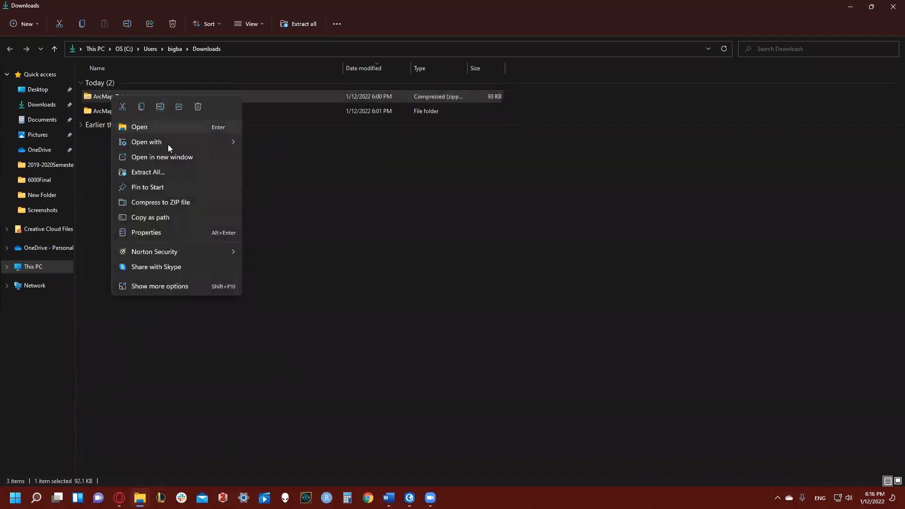
{"action": "left_click", "coordinate": [170, 171]}
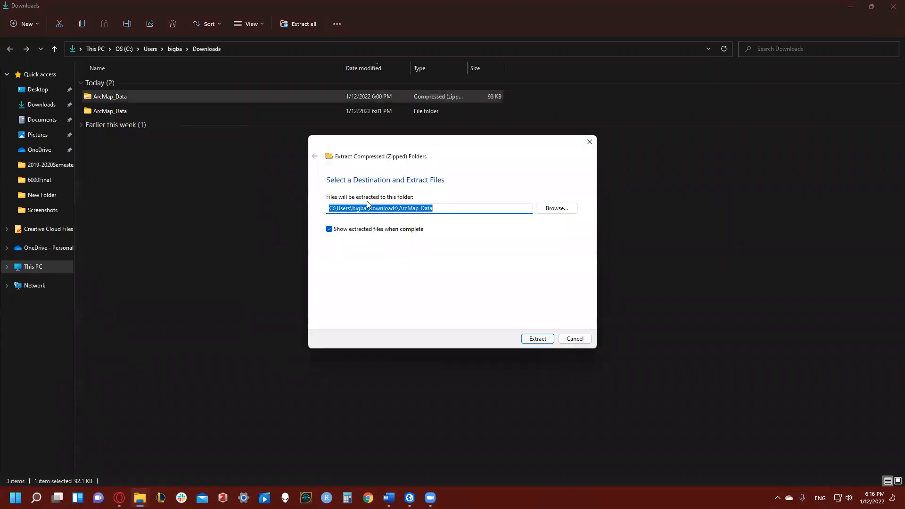
{"action": "left_click", "coordinate": [572, 339]}
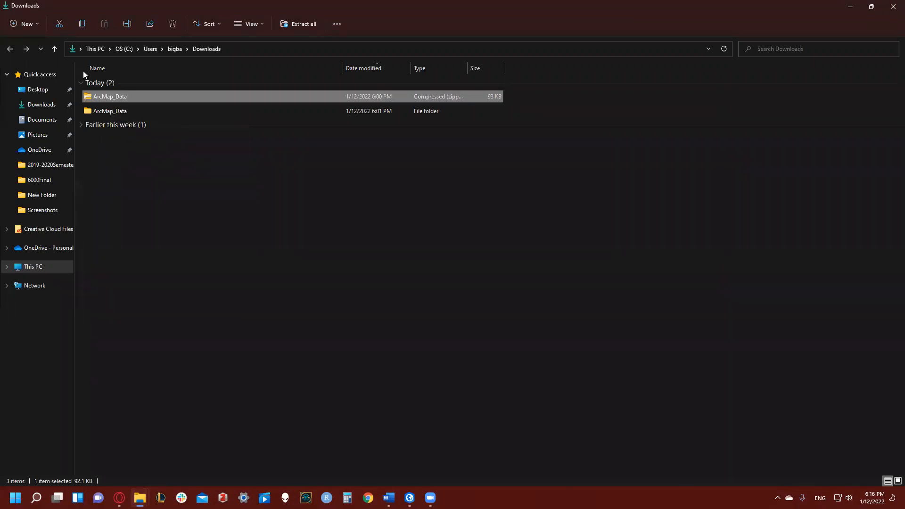
{"action": "left_click", "coordinate": [108, 111]}
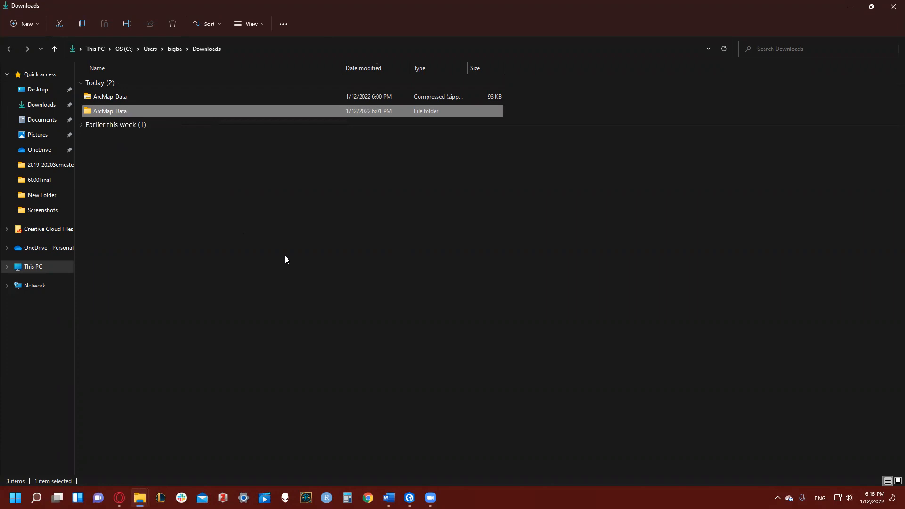
Switch to ArcGIS Pro and create a new project from the blank Map template without saving changes to MyProject52.
{"action": "left_click", "coordinate": [409, 497]}
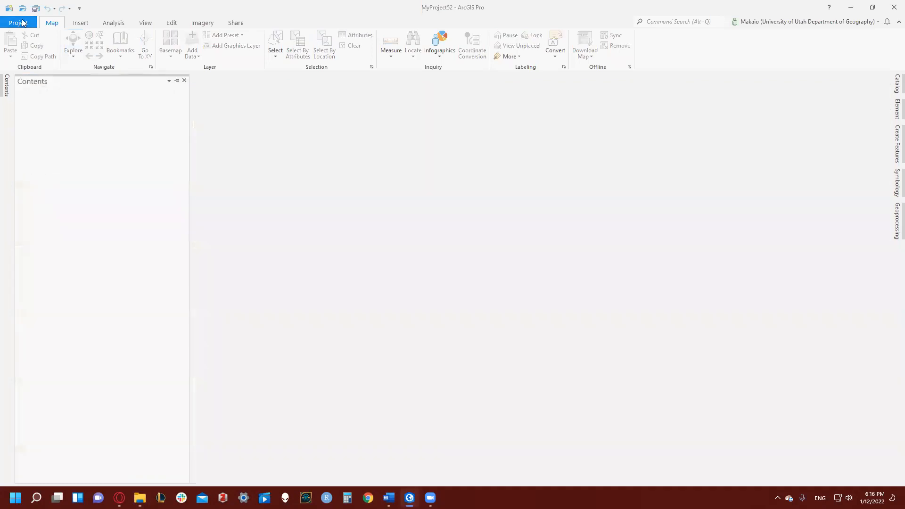
{"action": "left_click", "coordinate": [19, 23]}
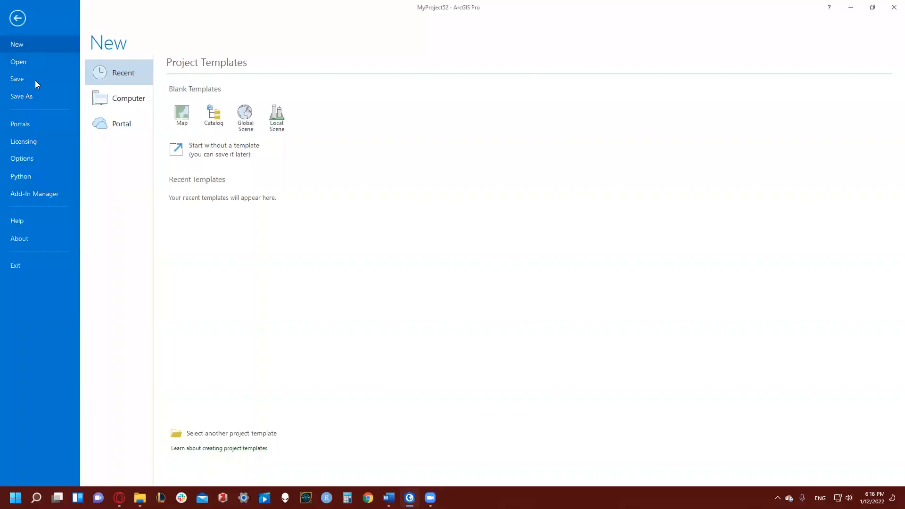
{"action": "left_click", "coordinate": [182, 114]}
{"action": "left_click", "coordinate": [517, 276]}
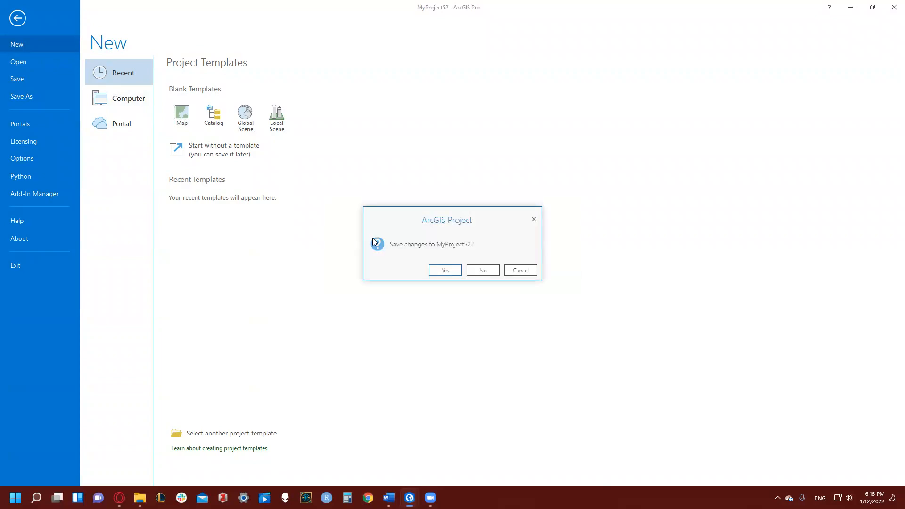
{"action": "left_click", "coordinate": [475, 272]}
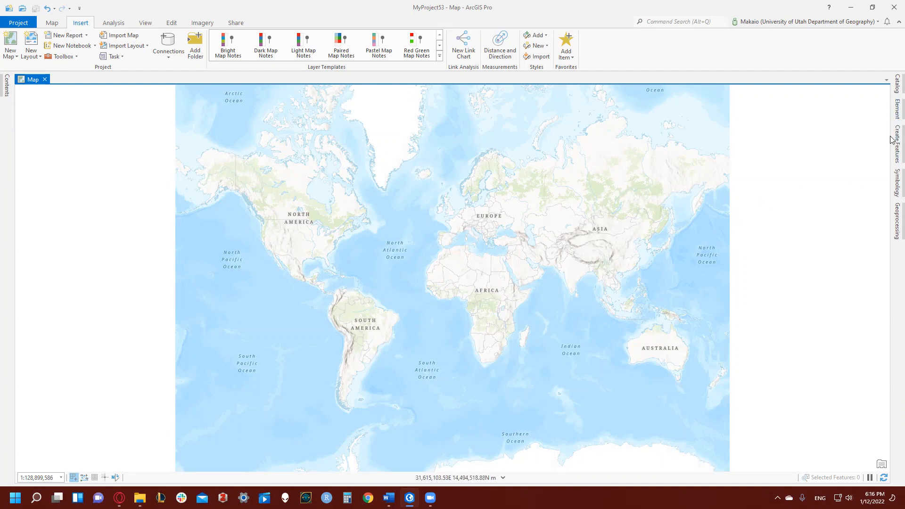
Add a folder connection to the extracted ArcMap_Data folder in Downloads.
{"action": "left_click", "coordinate": [896, 85]}
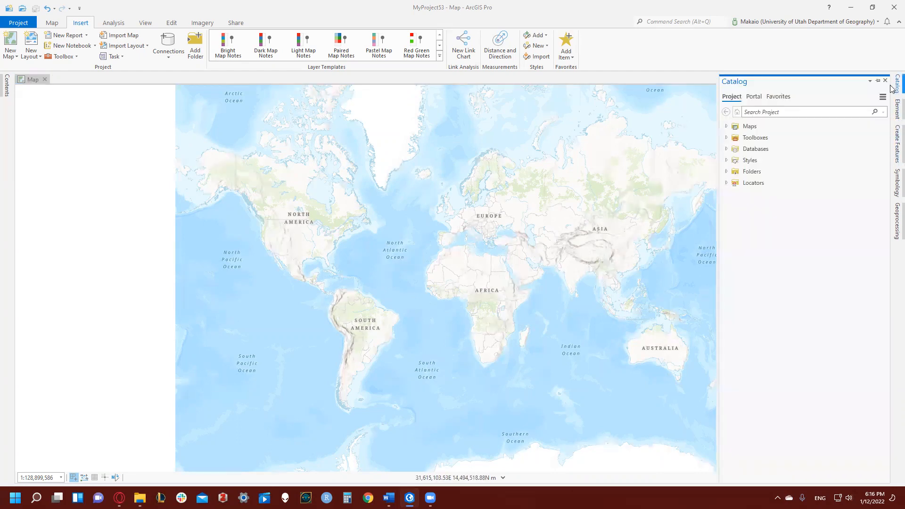
{"action": "right_click", "coordinate": [745, 176]}
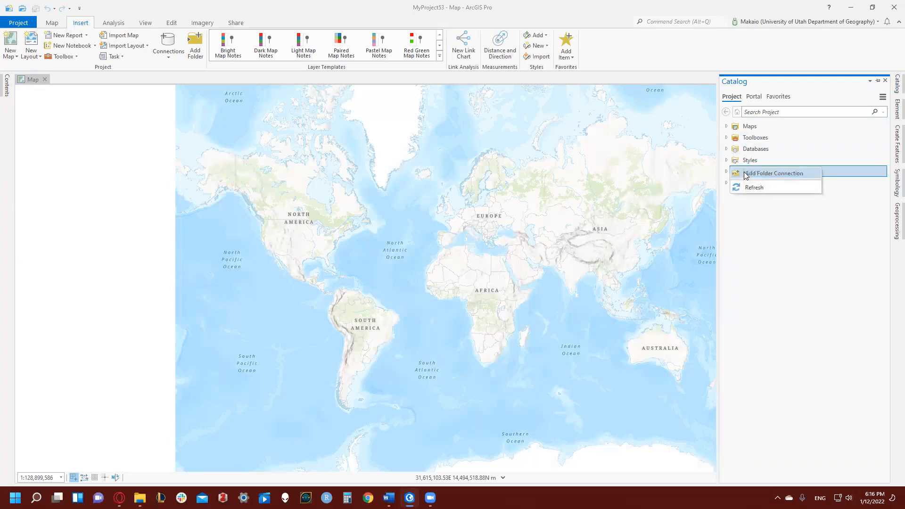
{"action": "left_click", "coordinate": [806, 178]}
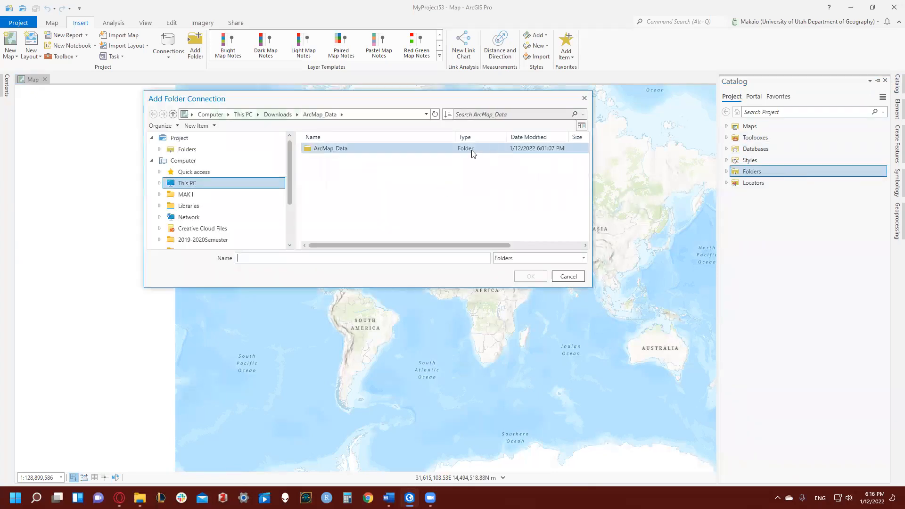
{"action": "left_click", "coordinate": [345, 150]}
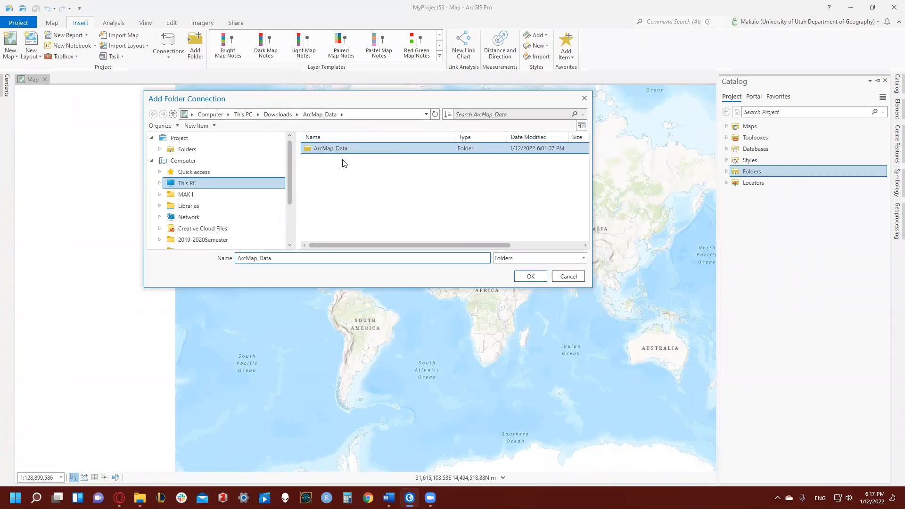
{"action": "left_click", "coordinate": [527, 278]}
Add the Libraries_Lab01 and Schools_Lab01 feature classes from Geog3100_Lab01.gdb to the current map.
{"action": "left_click", "coordinate": [727, 172]}
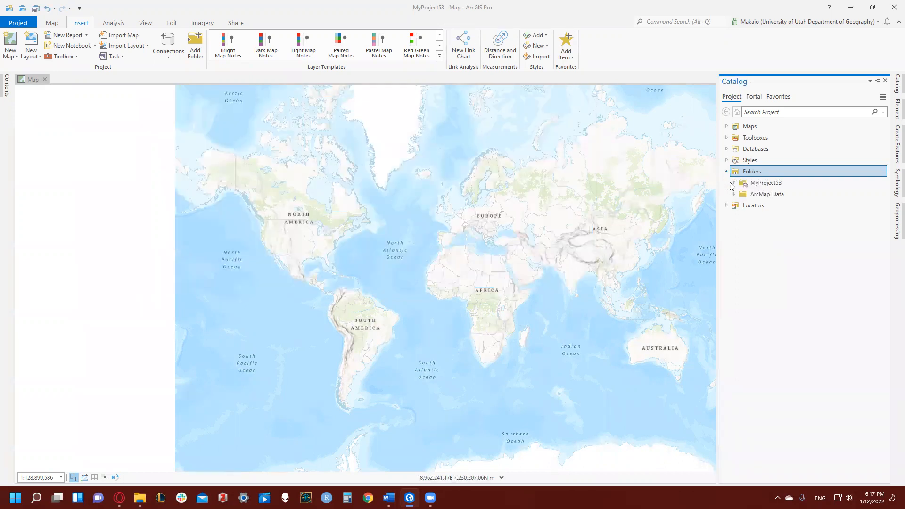
{"action": "left_click", "coordinate": [735, 195]}
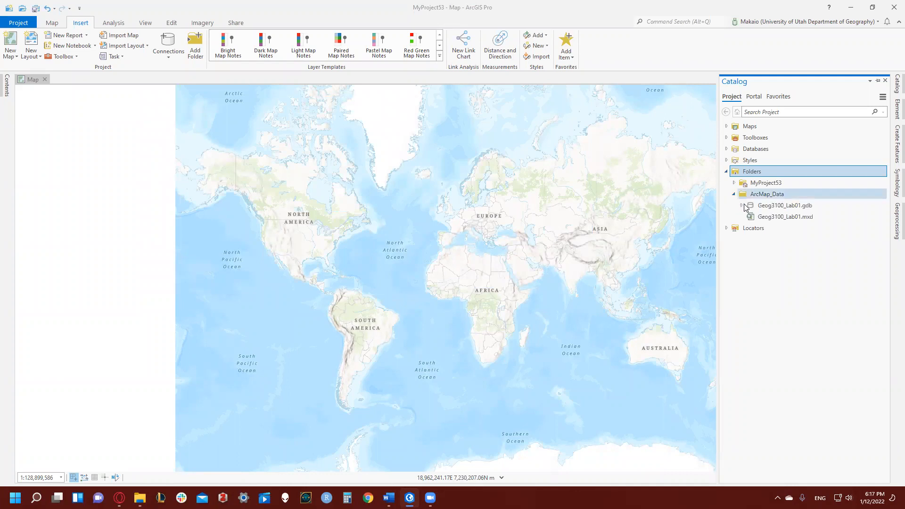
{"action": "left_click", "coordinate": [742, 206]}
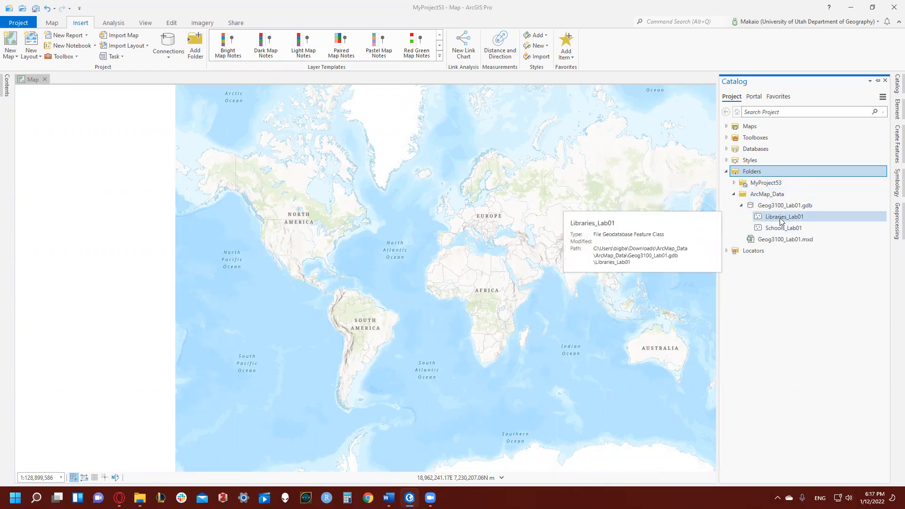
{"action": "right_click", "coordinate": [781, 218]}
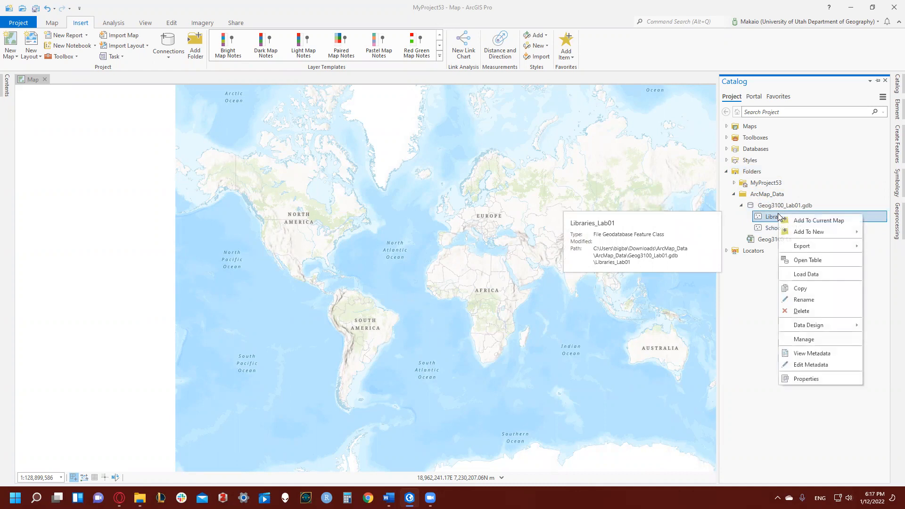
{"action": "left_click", "coordinate": [792, 222]}
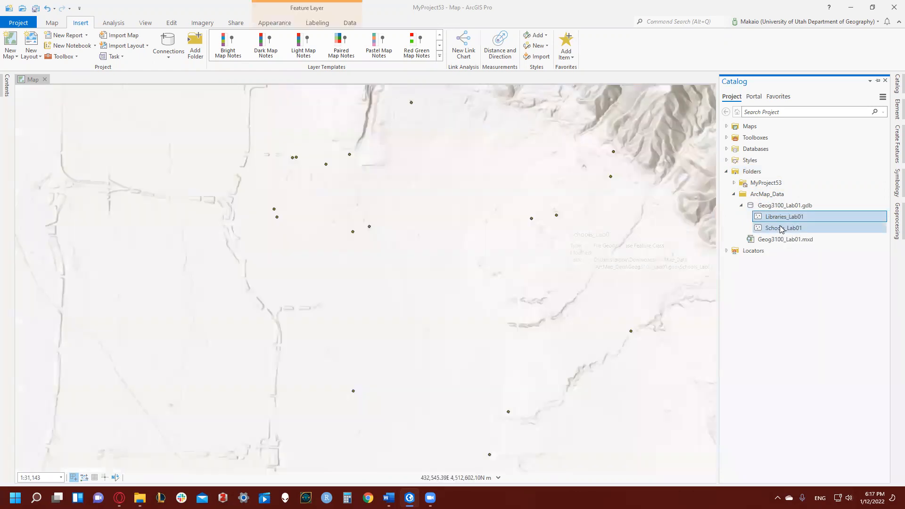
{"action": "right_click", "coordinate": [781, 229]}
{"action": "left_click", "coordinate": [797, 232]}
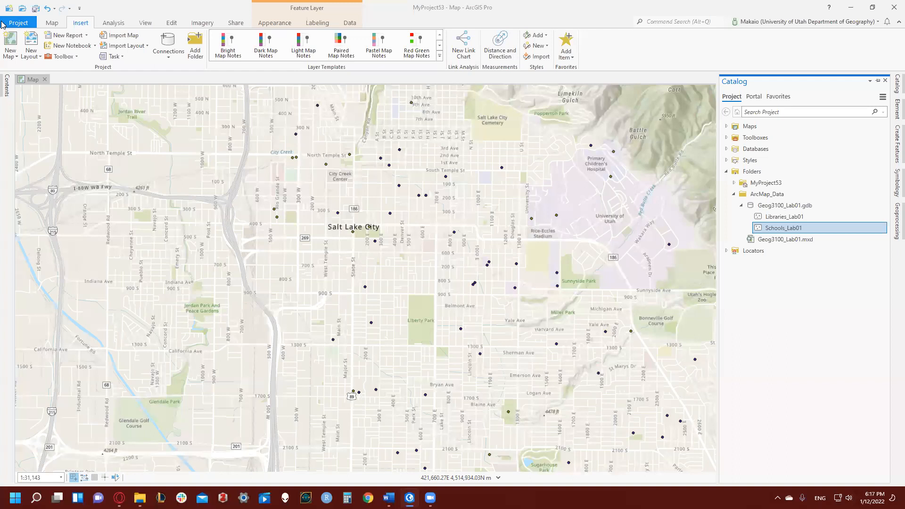
Inspect the attributes of the school point near South Temple St east of downtown, and close its pop-up.
{"action": "left_click", "coordinate": [59, 23]}
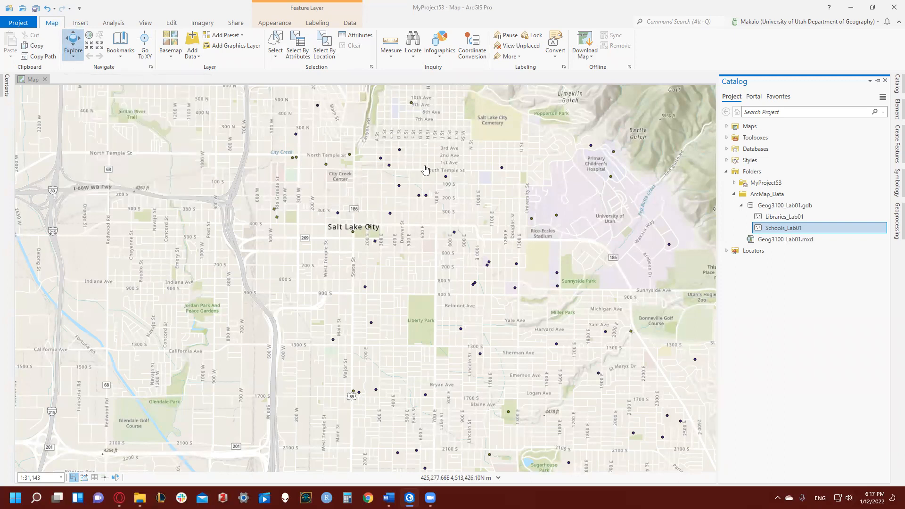
{"action": "left_click_drag", "start_coordinate": [441, 249], "coordinate": [348, 178]}
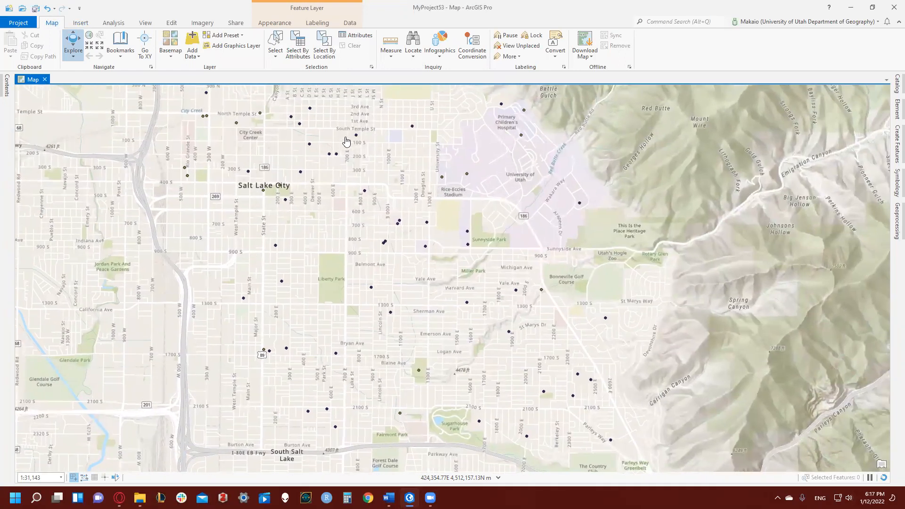
{"action": "left_click", "coordinate": [346, 141]}
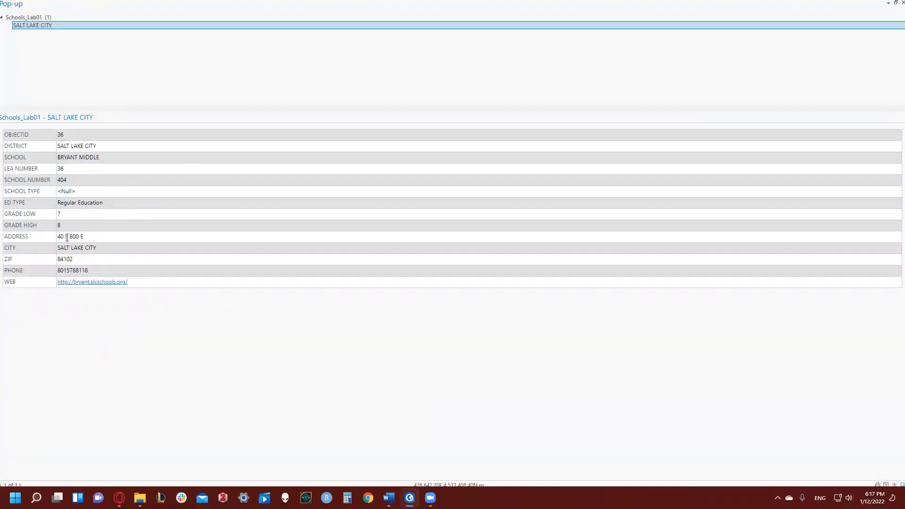
{"action": "left_click", "coordinate": [902, 3]}
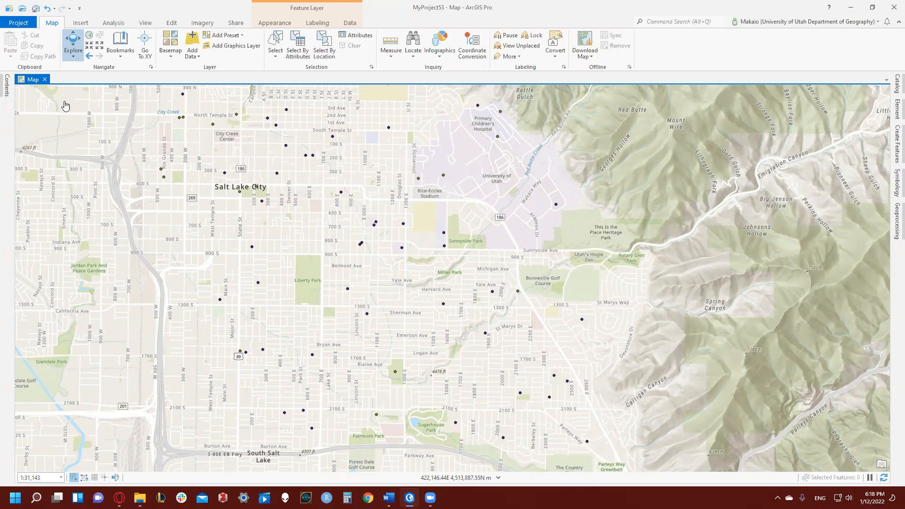
Hide the Schools_Lab01 layer and select the Libraries_Lab01 layer.
{"action": "left_click", "coordinate": [8, 94]}
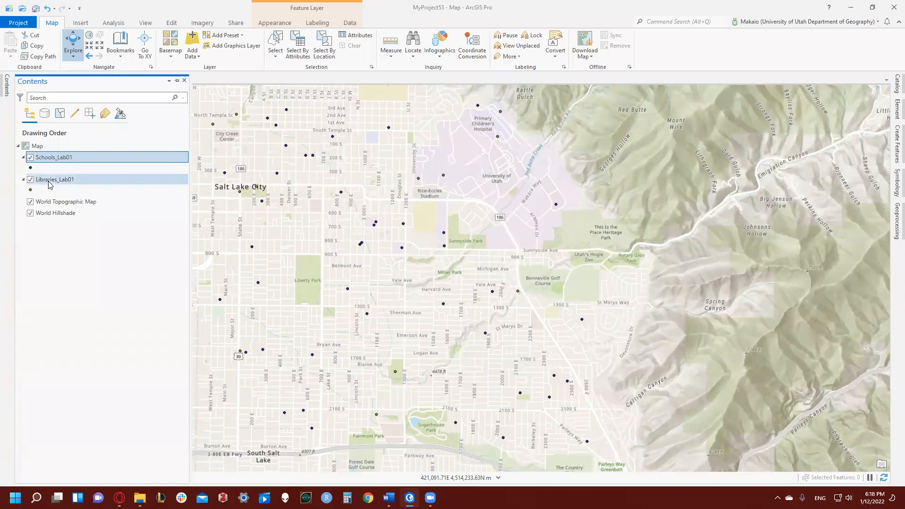
{"action": "left_click", "coordinate": [31, 158]}
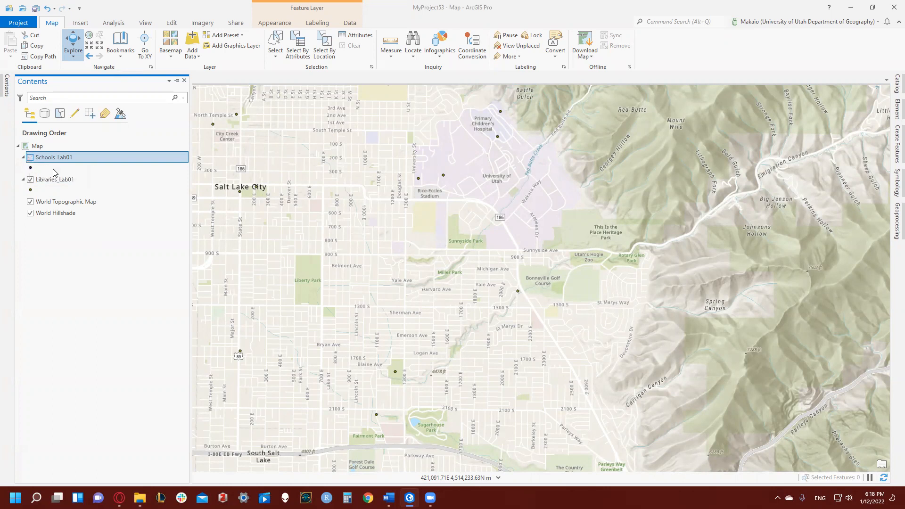
{"action": "left_click", "coordinate": [45, 181]}
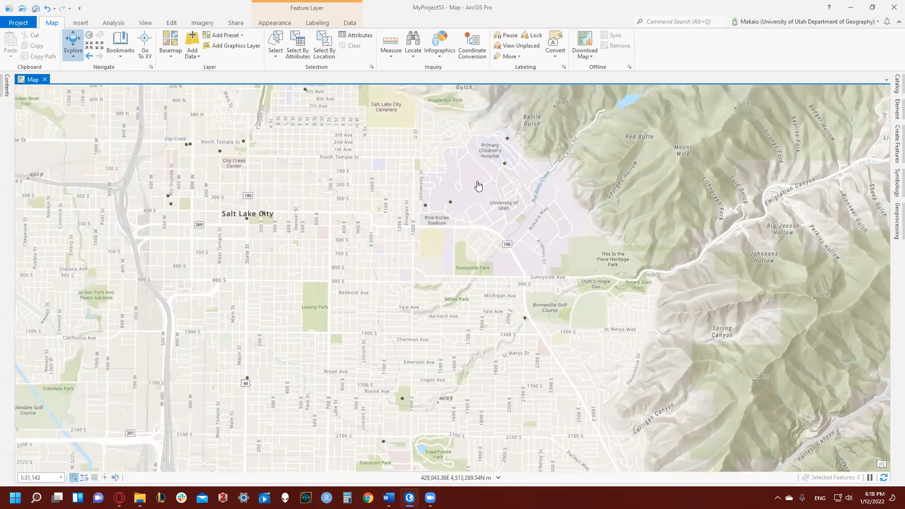
Inspect the attributes of the library point just northeast of University of Utah Hospital, and close its pop-up.
{"action": "scroll", "coordinate": [478, 186], "scroll_direction": "up", "scroll_amount": 3}
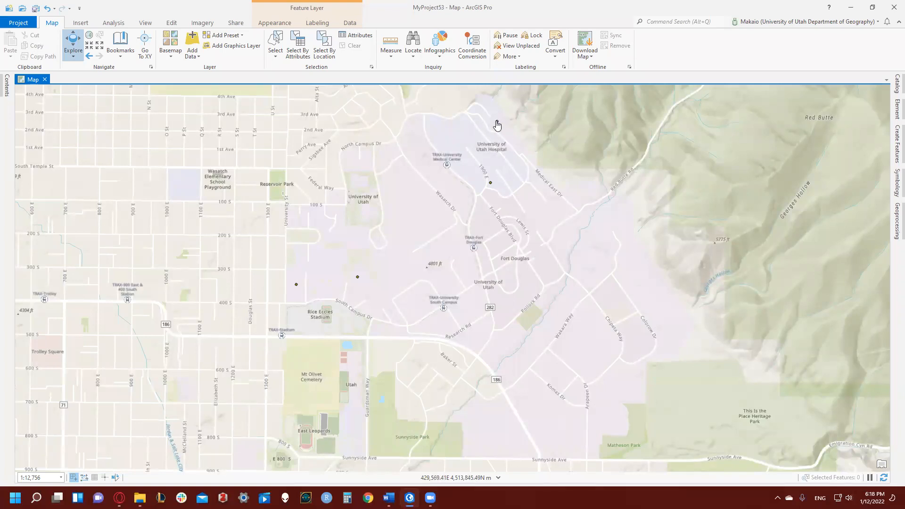
{"action": "left_click", "coordinate": [497, 126]}
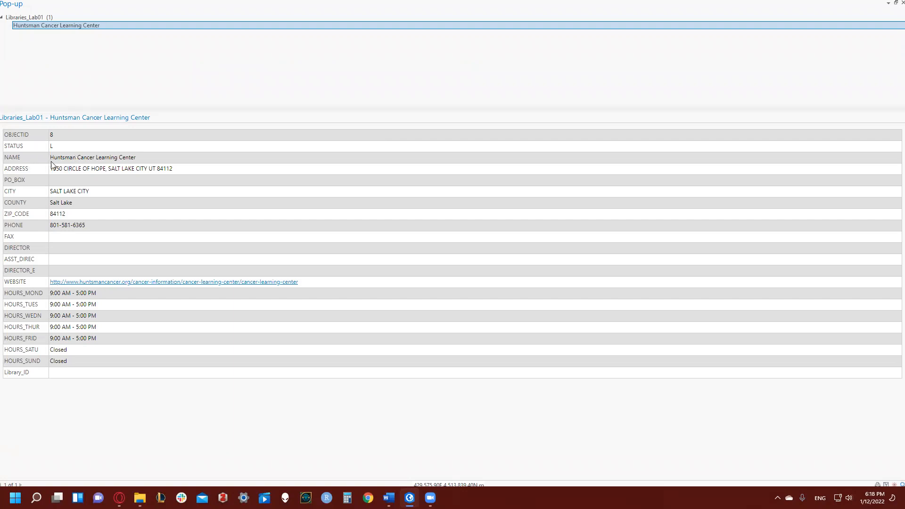
{"action": "left_click", "coordinate": [902, 3]}
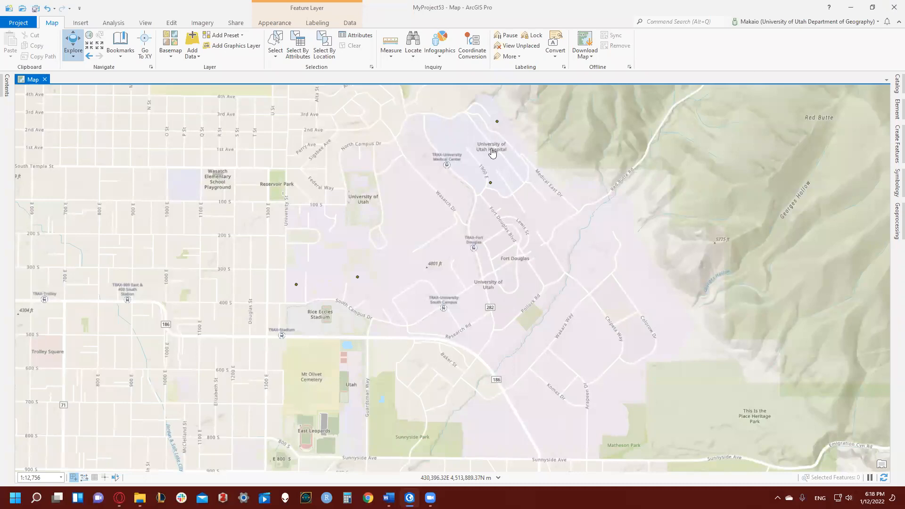
Select the four library points on the University of Utah campus with a Lasso selection.
{"action": "left_click", "coordinate": [278, 49]}
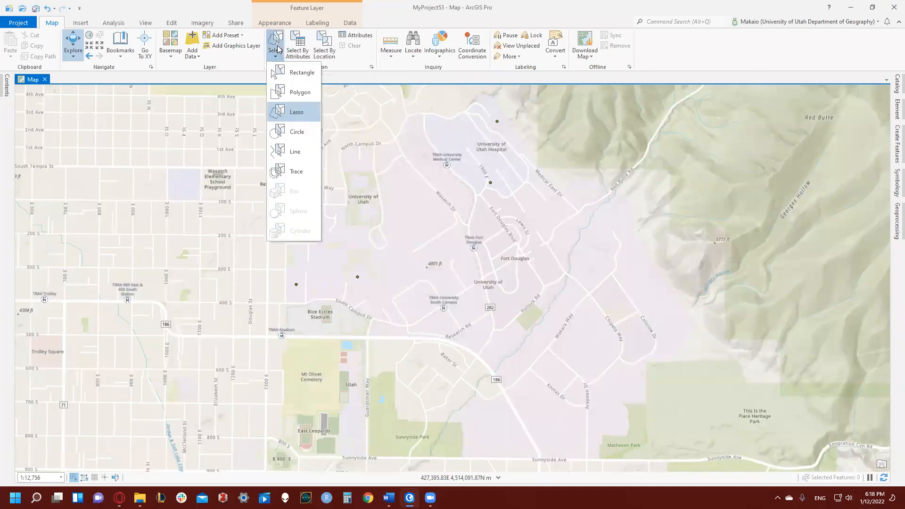
{"action": "left_click", "coordinate": [304, 117]}
{"action": "mouse_move", "coordinate": [304, 314]}
{"action": "left_mouse_down"}
{"action": "mouse_move", "coordinate": [295, 252]}
{"action": "mouse_move", "coordinate": [535, 127]}
{"action": "mouse_move", "coordinate": [440, 324]}
{"action": "mouse_move", "coordinate": [276, 296]}
{"action": "left_mouse_up"}
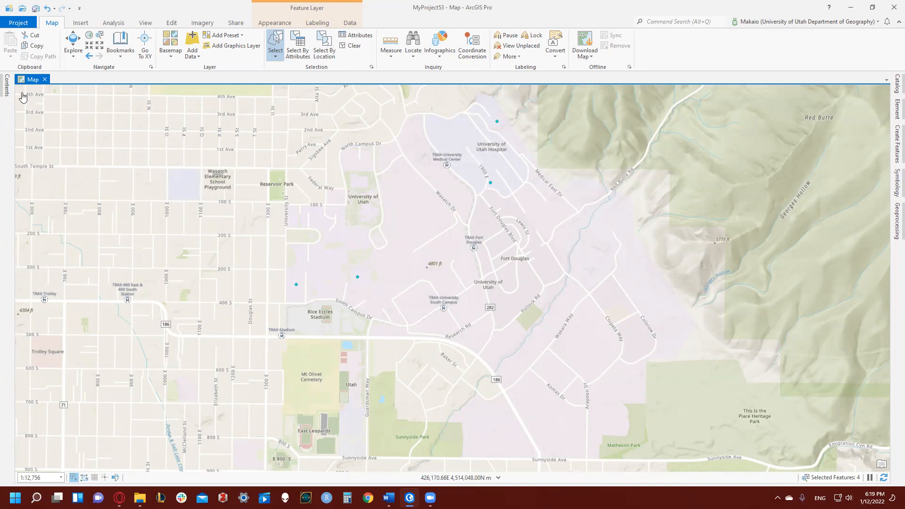
Open the Libraries_Lab01 attribute table, enlarge it over the map, and show only the selected records.
{"action": "left_click", "coordinate": [8, 92]}
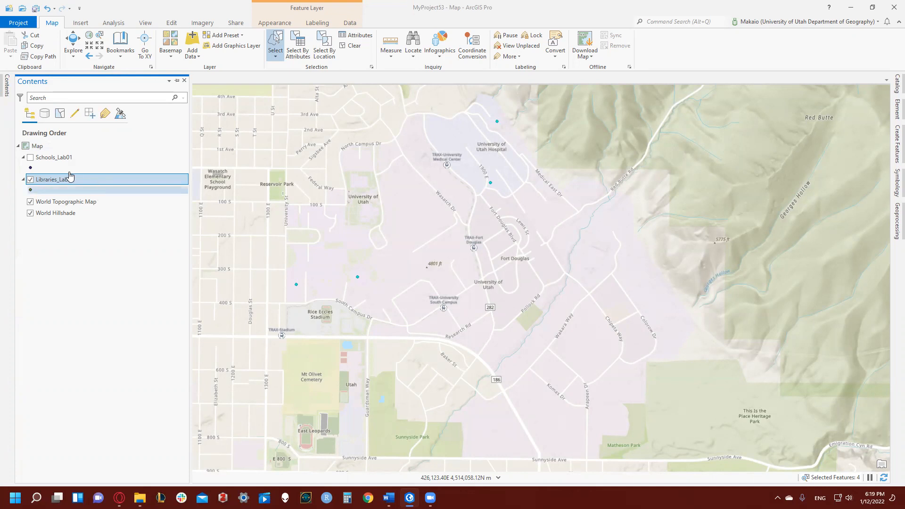
{"action": "right_click", "coordinate": [48, 180]}
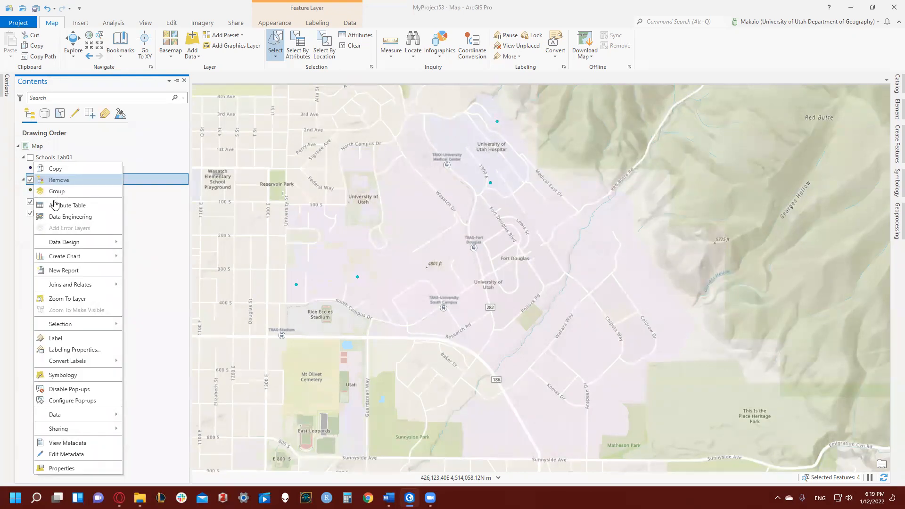
{"action": "left_click", "coordinate": [55, 205]}
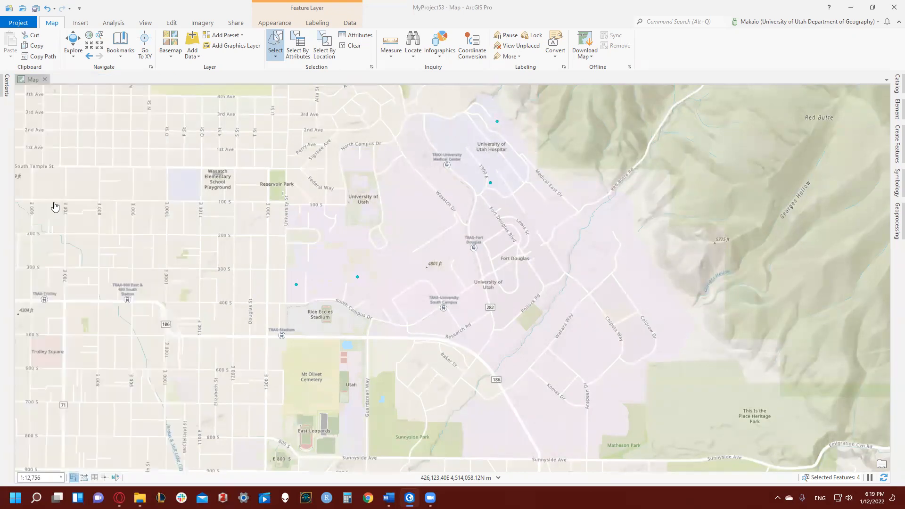
{"action": "left_click_drag", "start_coordinate": [338, 282], "coordinate": [348, 78]}
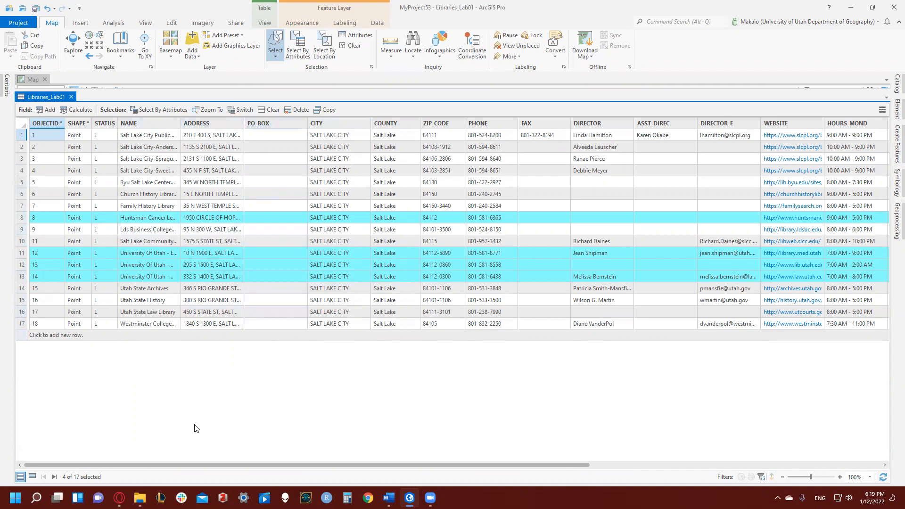
{"action": "left_click", "coordinate": [32, 477]}
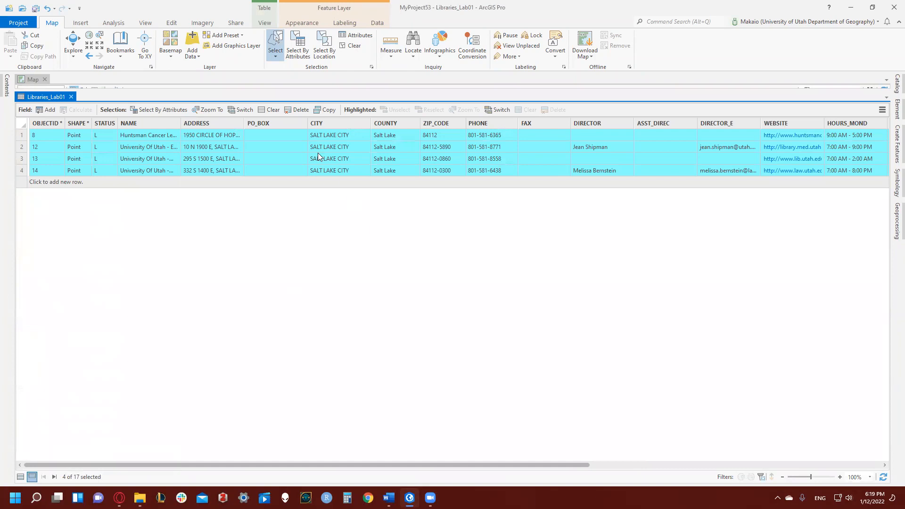
Widen the ADDRESS and NAME columns to read the selected libraries' full names and addresses, and close the table.
{"action": "left_click_drag", "start_coordinate": [244, 123], "coordinate": [367, 127]}
{"action": "left_click", "coordinate": [260, 136]}
{"action": "left_click_drag", "start_coordinate": [181, 124], "coordinate": [293, 125]}
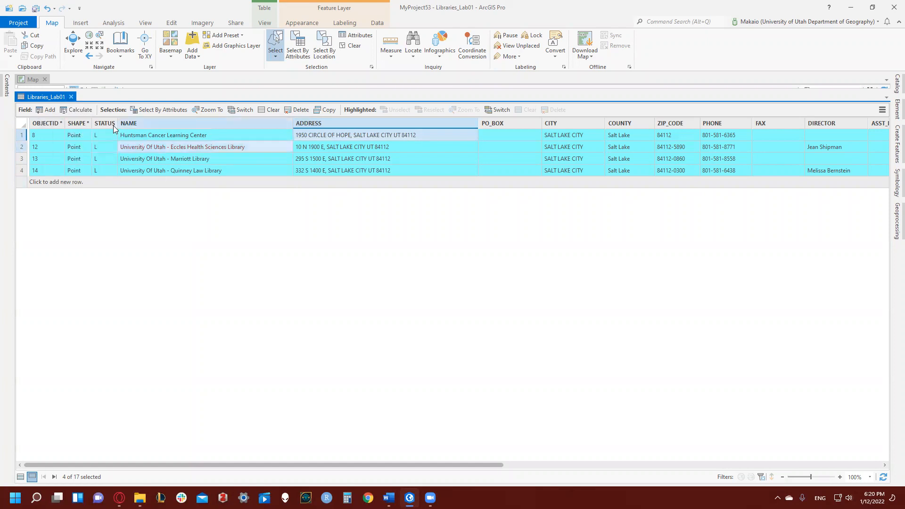
{"action": "left_click", "coordinate": [71, 97]}
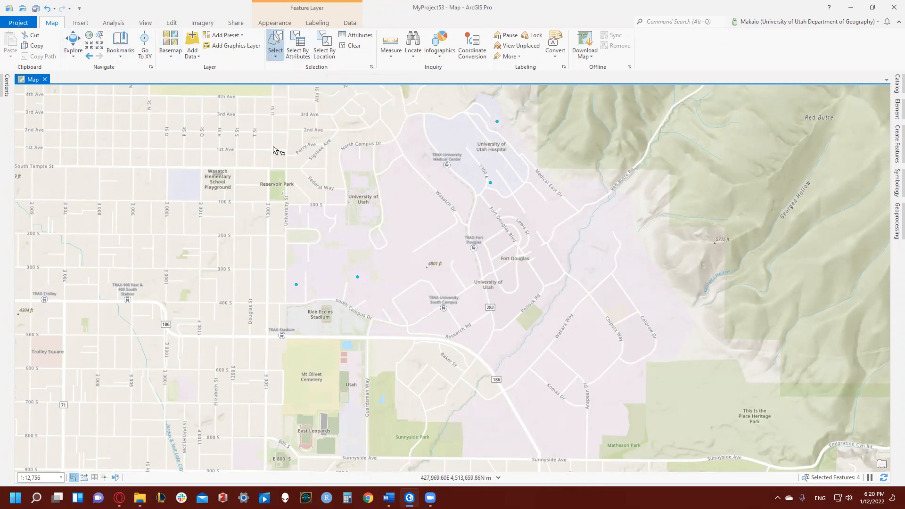
Clear the library selection and turn the Schools_Lab01 layer back on with the map in Explore mode.
{"action": "left_click", "coordinate": [300, 151]}
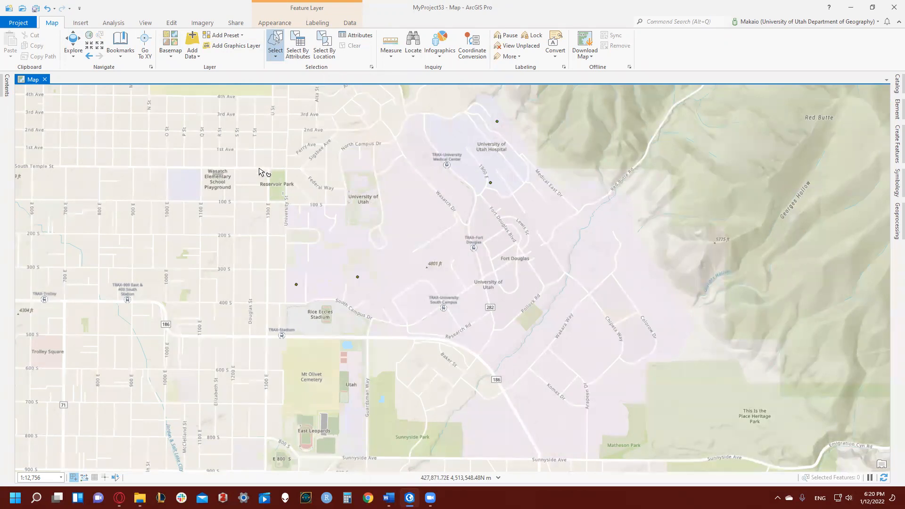
{"action": "mouse_move", "coordinate": [296, 141]}
{"action": "left_mouse_down"}
{"action": "mouse_move", "coordinate": [289, 107]}
{"action": "mouse_move", "coordinate": [249, 137]}
{"action": "mouse_move", "coordinate": [141, 164]}
{"action": "mouse_move", "coordinate": [155, 177]}
{"action": "mouse_move", "coordinate": [148, 171]}
{"action": "left_mouse_up"}
{"action": "left_click", "coordinate": [73, 44]}
{"action": "left_click_drag", "start_coordinate": [122, 232], "coordinate": [348, 235]}
{"action": "left_click", "coordinate": [7, 86]}
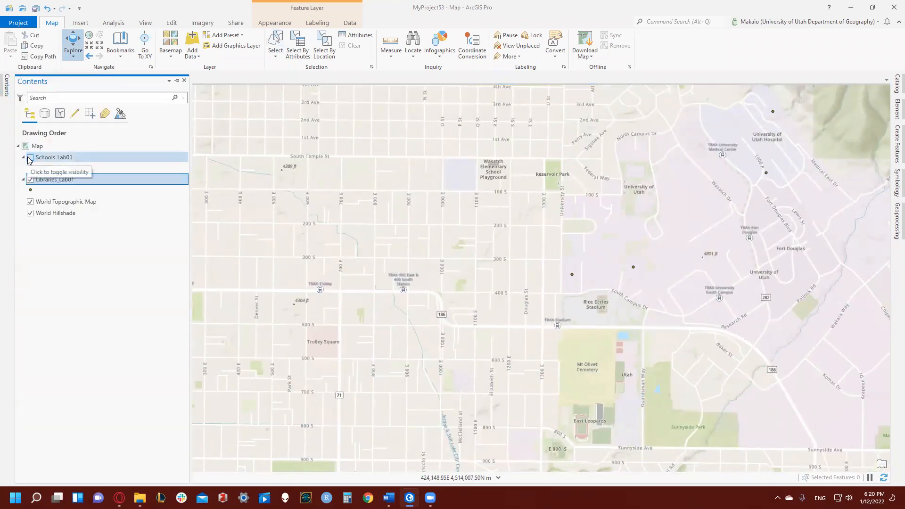
{"action": "left_click", "coordinate": [30, 158]}
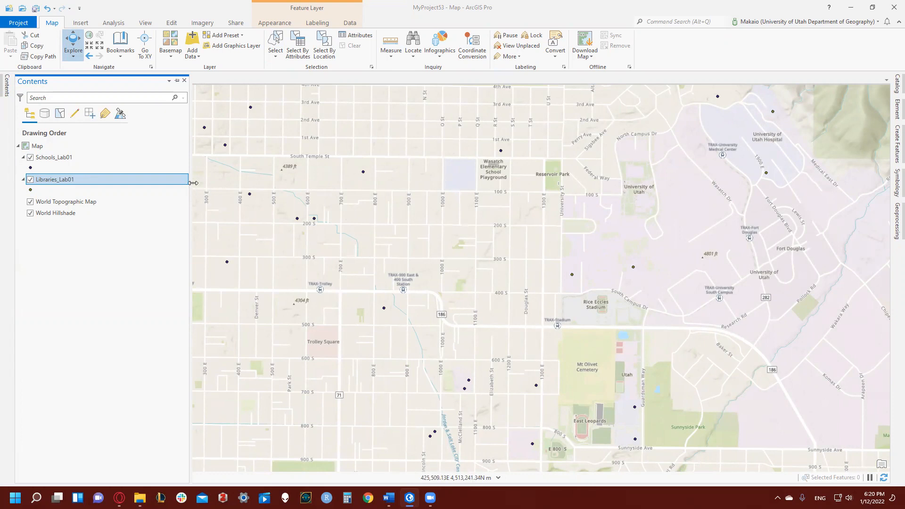
Zoom the map to the extent of Libraries_Lab01, followed by the extent of Schools_Lab01.
{"action": "left_click", "coordinate": [126, 161]}
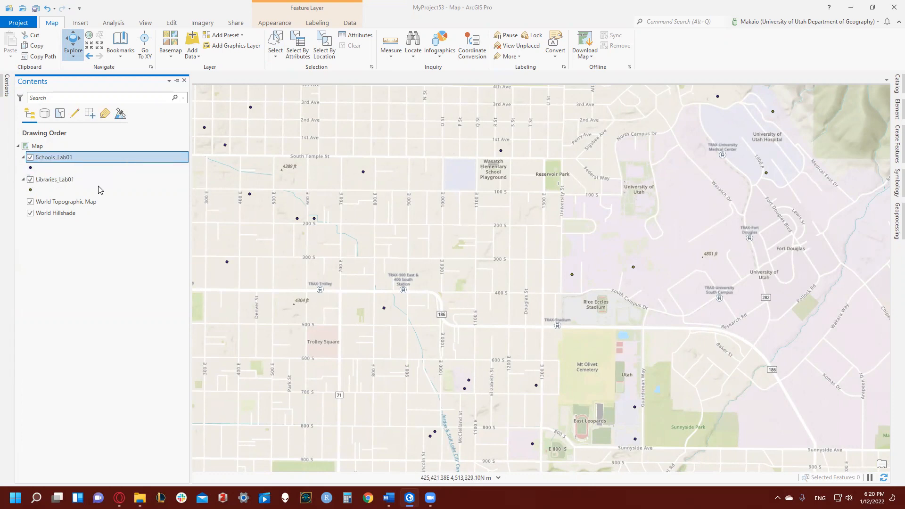
{"action": "right_click", "coordinate": [45, 161]}
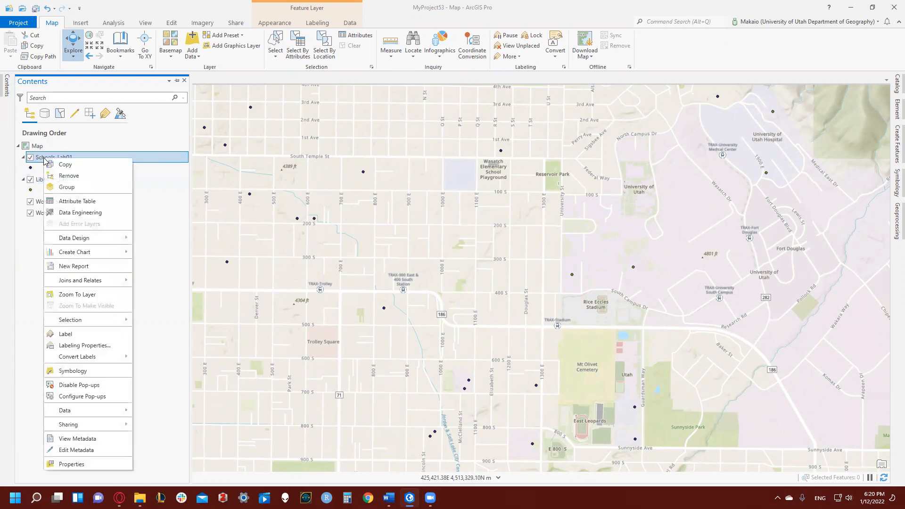
{"action": "right_click", "coordinate": [40, 183]}
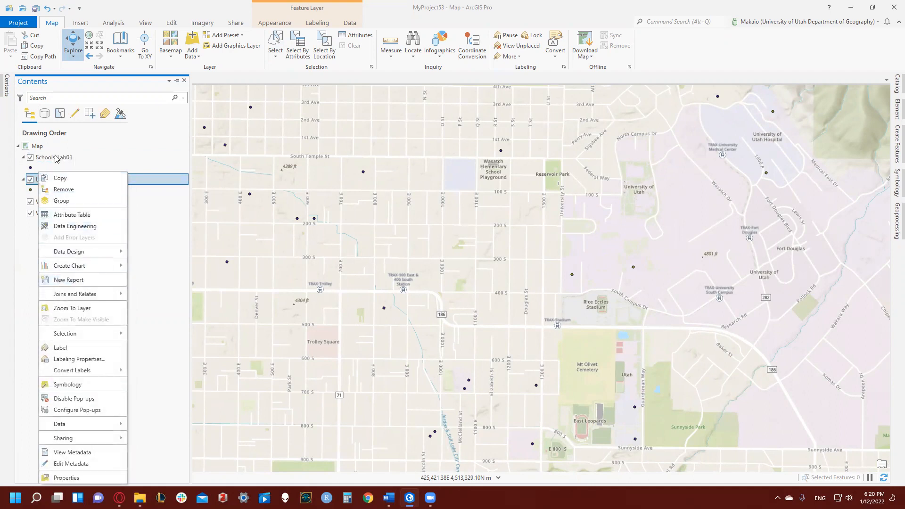
{"action": "right_click", "coordinate": [53, 175]}
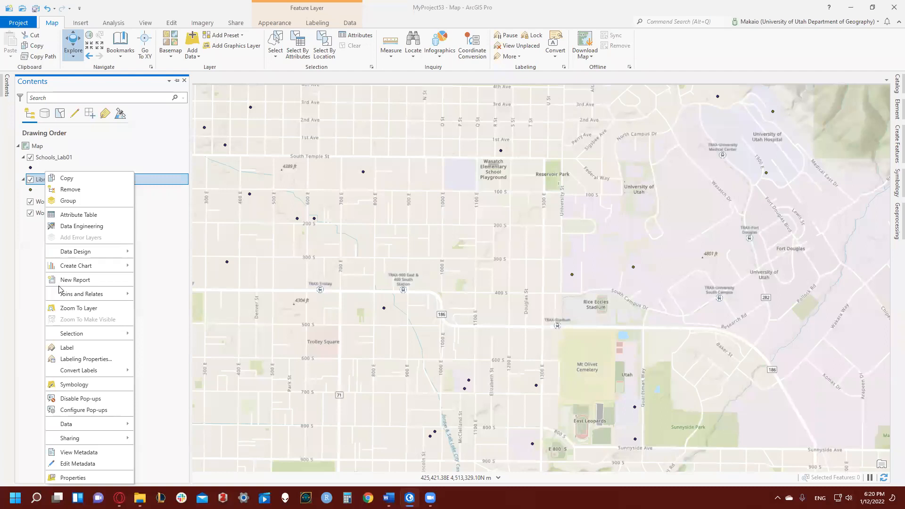
{"action": "left_click", "coordinate": [73, 311]}
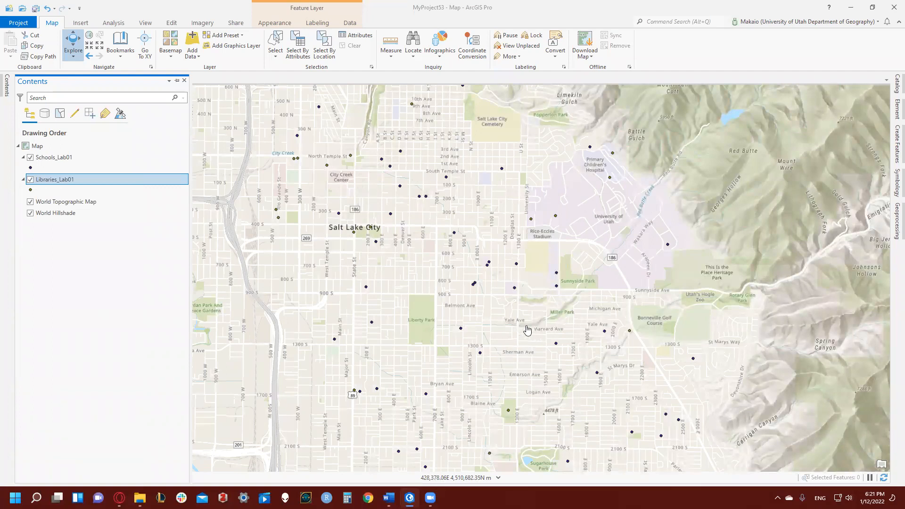
{"action": "right_click", "coordinate": [87, 157]}
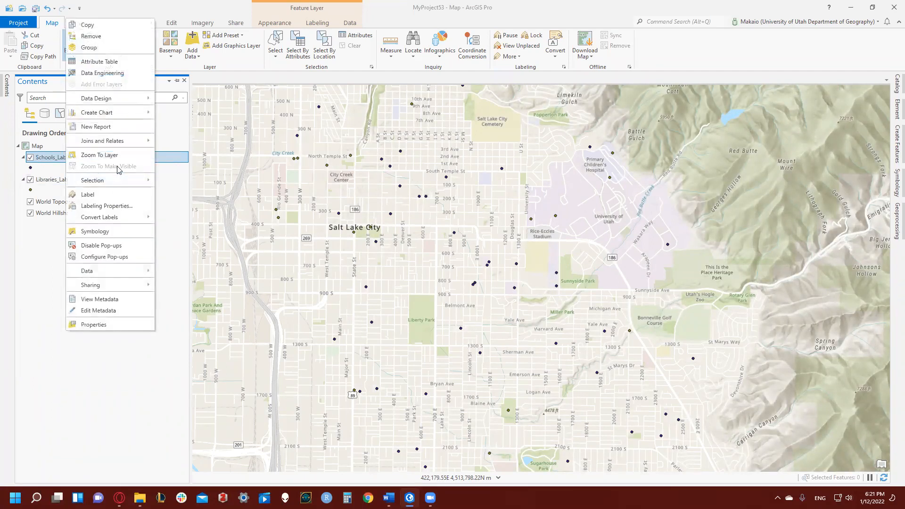
{"action": "left_click", "coordinate": [113, 154]}
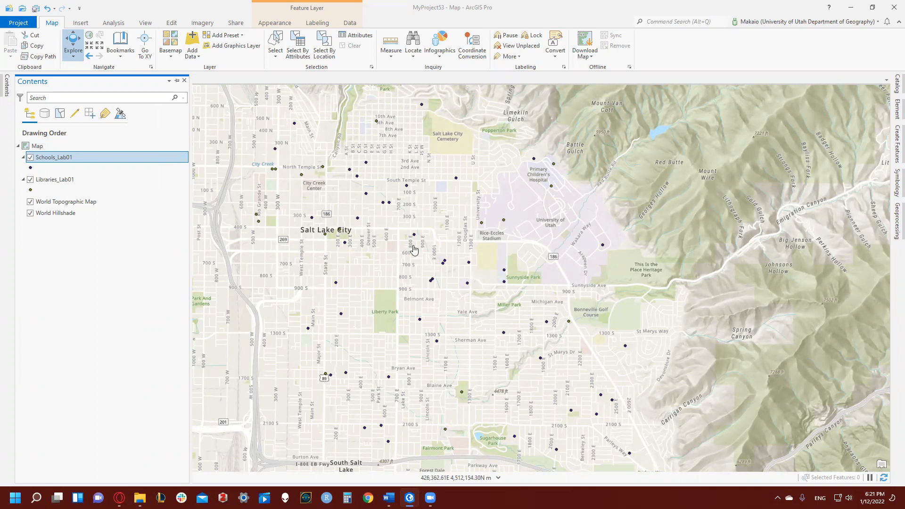
Collapse the symbol legends of Libraries_Lab01 and Schools_Lab01, and zoom to the Schools_Lab01 layer again.
{"action": "right_click", "coordinate": [47, 159]}
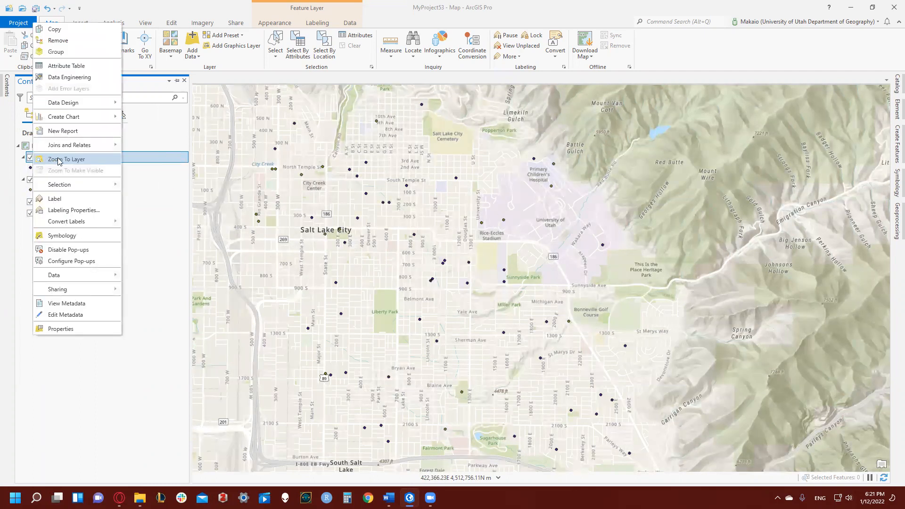
{"action": "left_click", "coordinate": [166, 170]}
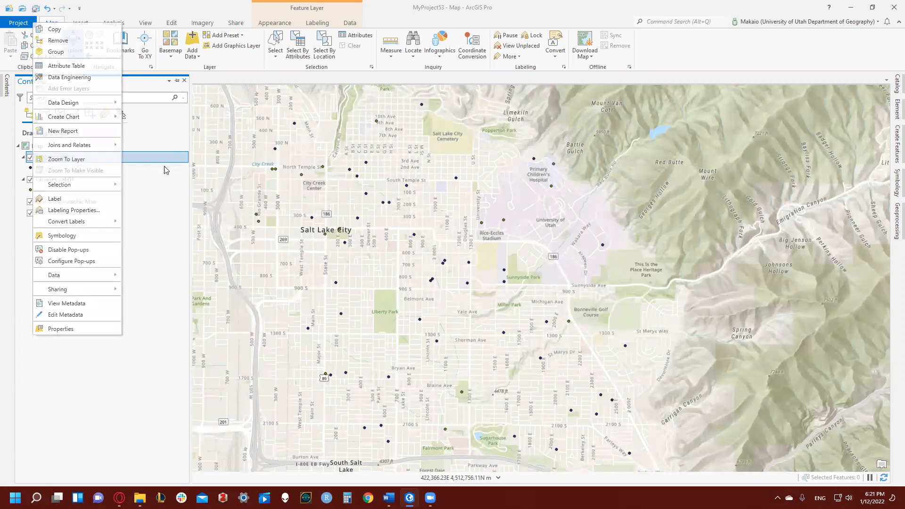
{"action": "left_click", "coordinate": [23, 180]}
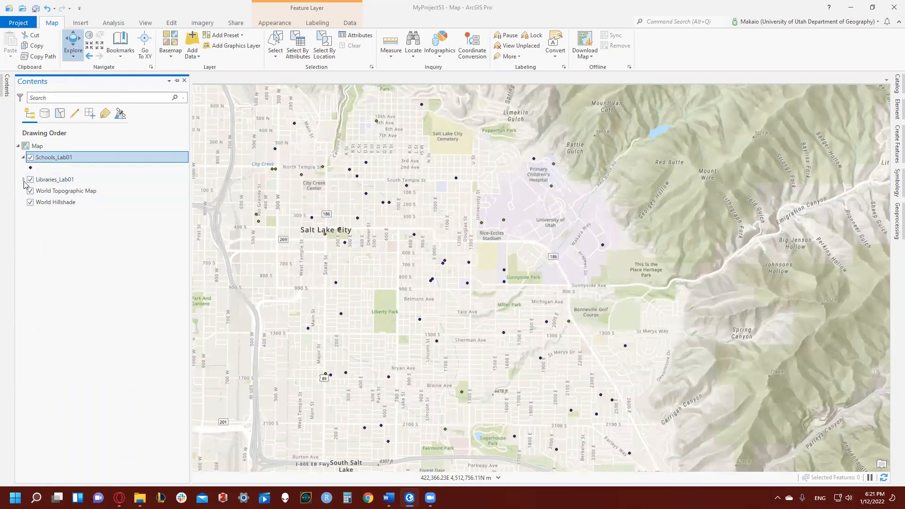
{"action": "left_click", "coordinate": [23, 158]}
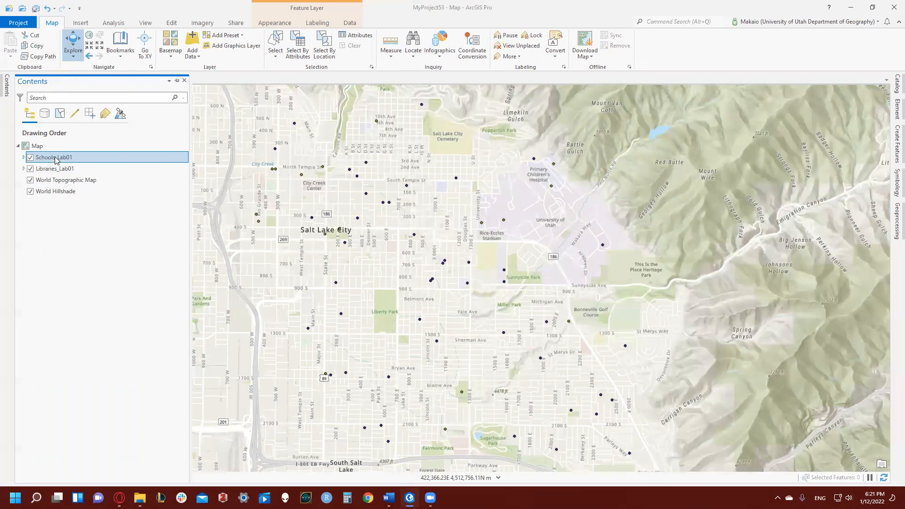
{"action": "right_click", "coordinate": [56, 160]}
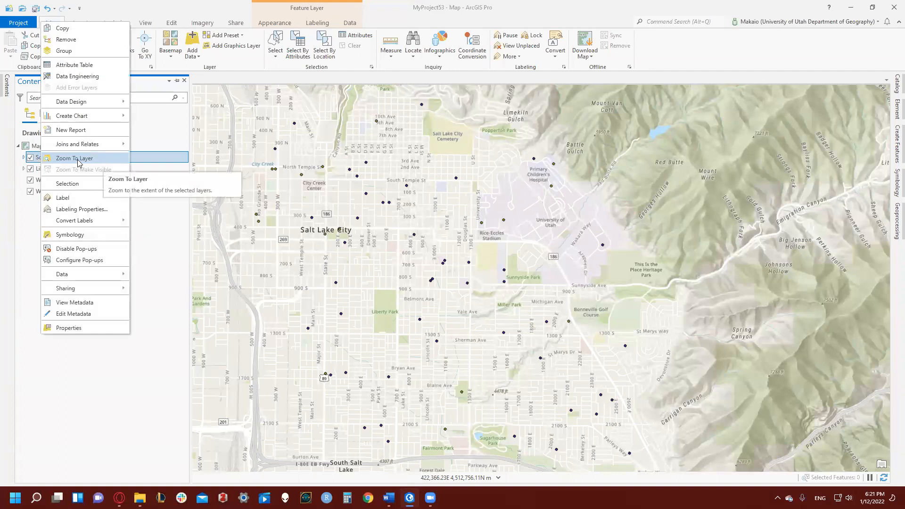
{"action": "left_click", "coordinate": [81, 158]}
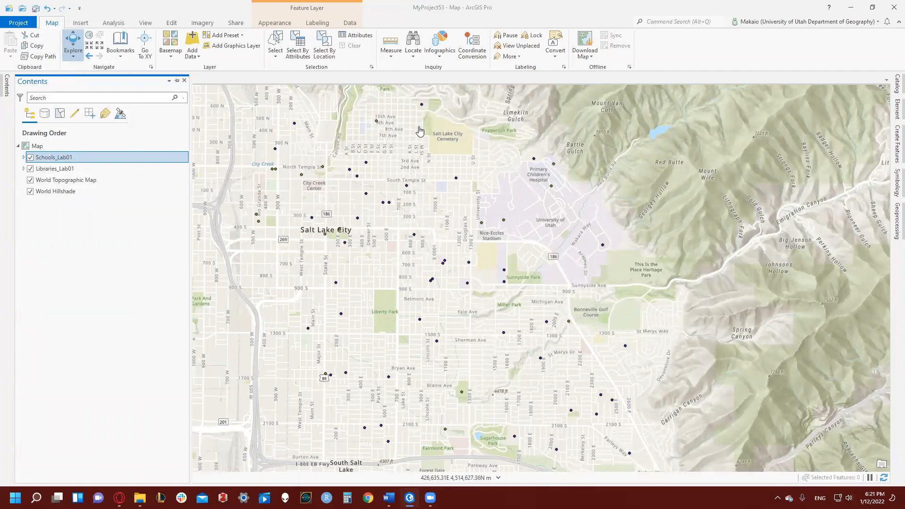
Export the map as the JPEG file M1111ap.jpg in the Lab062 project folder, and check the exported image.
{"action": "left_click", "coordinate": [234, 23]}
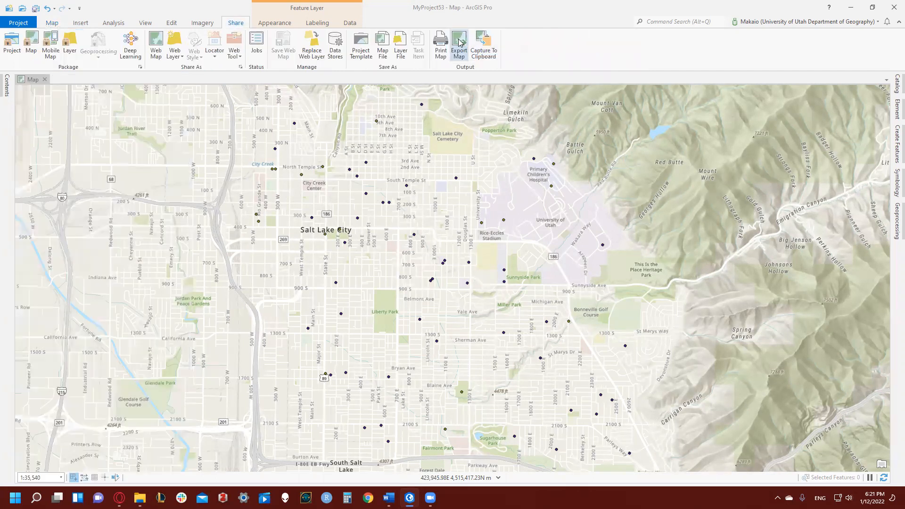
{"action": "left_click", "coordinate": [459, 43]}
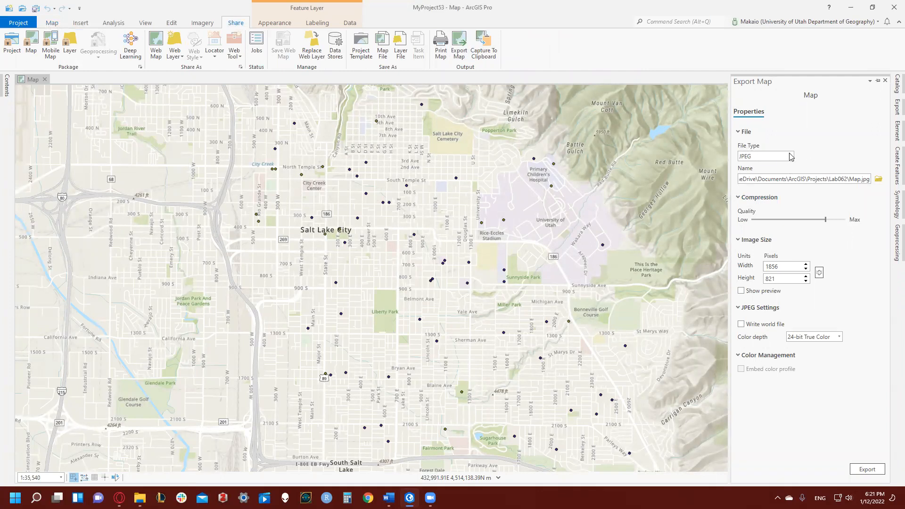
{"action": "left_click", "coordinate": [878, 179]}
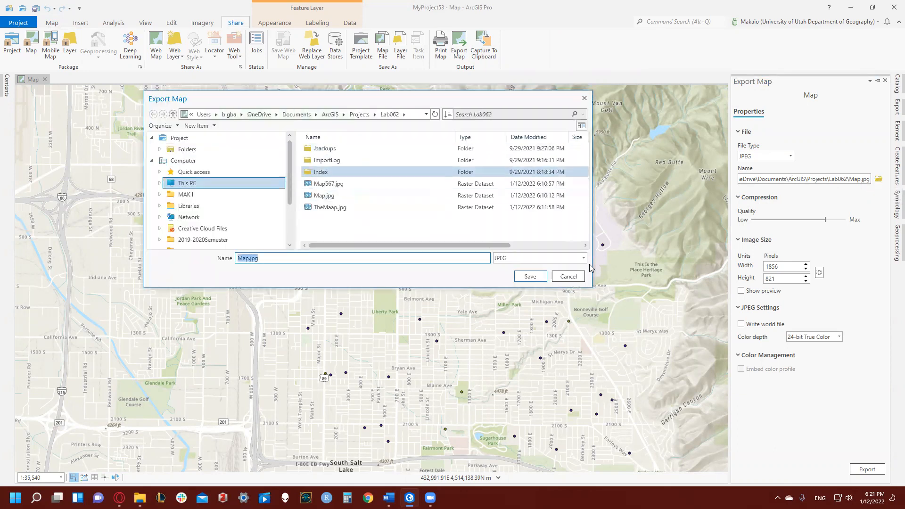
{"action": "left_click", "coordinate": [568, 276]}
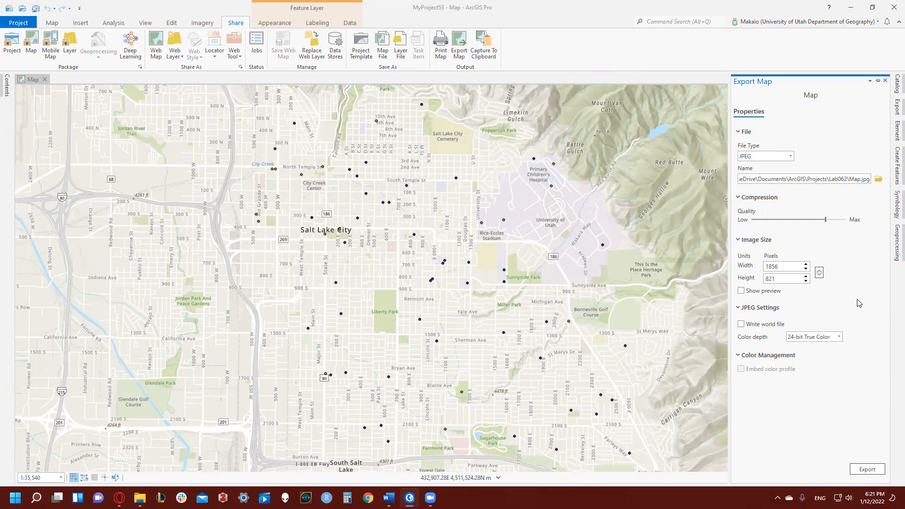
{"action": "left_click", "coordinate": [853, 179]}
{"action": "type", "text": "1111"}
{"action": "left_click", "coordinate": [867, 468]}
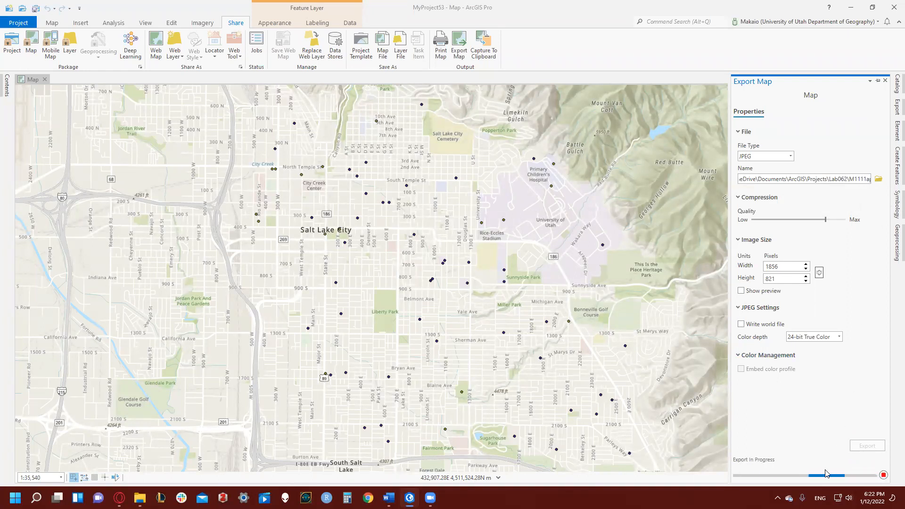
{"action": "left_click", "coordinate": [795, 471]}
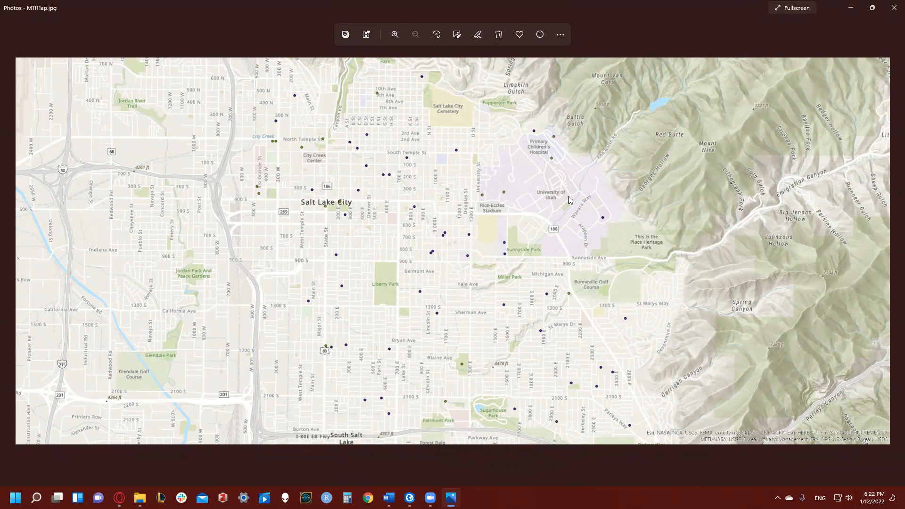
{"action": "left_click", "coordinate": [894, 7]}
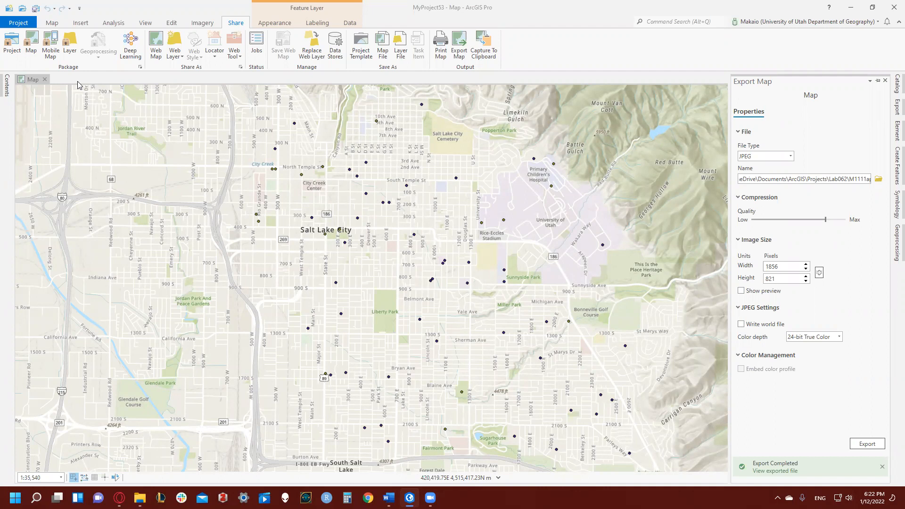
Open the Schools_Lab01 attribute table, enlarge it to review the school records and fields, and close it.
{"action": "left_click", "coordinate": [4, 89]}
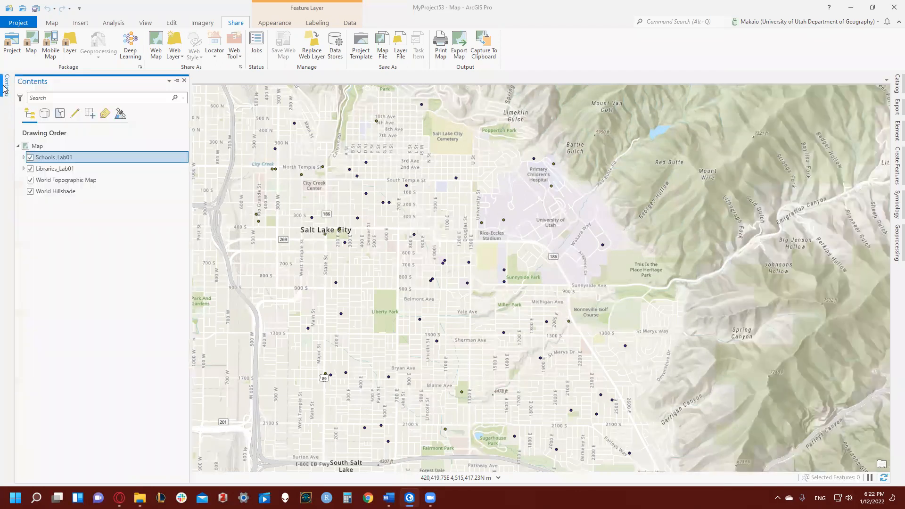
{"action": "right_click", "coordinate": [51, 158]}
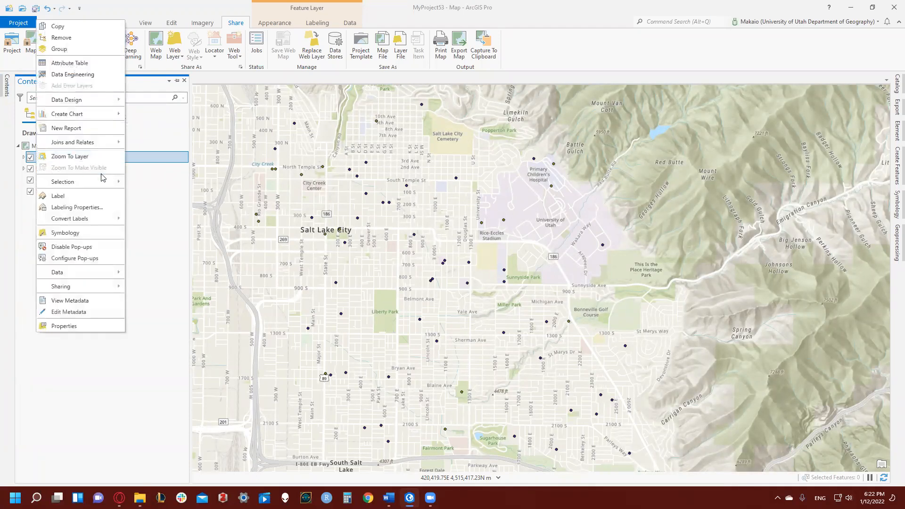
{"action": "left_click", "coordinate": [102, 69]}
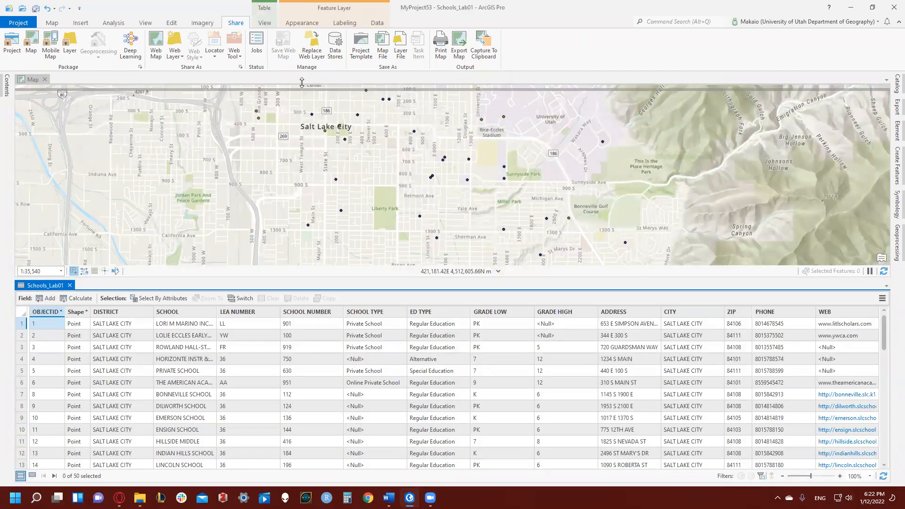
{"action": "left_click_drag", "start_coordinate": [306, 139], "coordinate": [306, 90]}
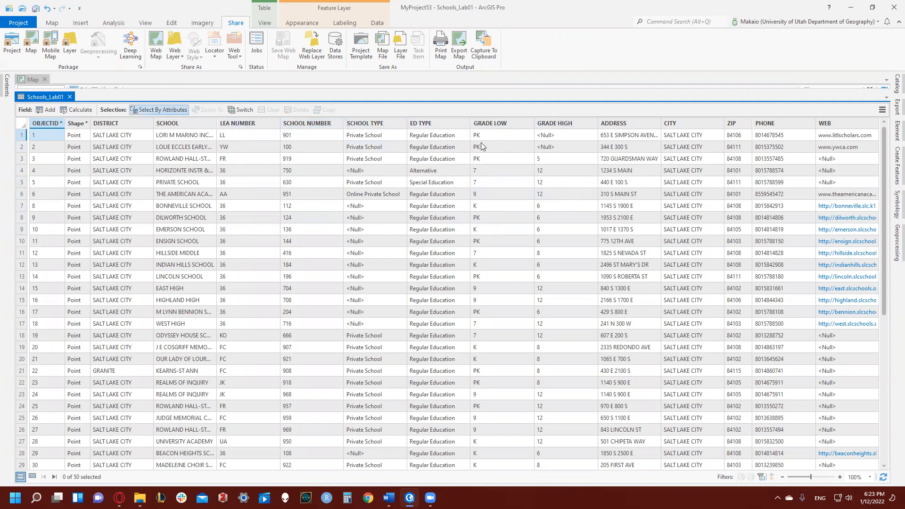
{"action": "left_click", "coordinate": [69, 96]}
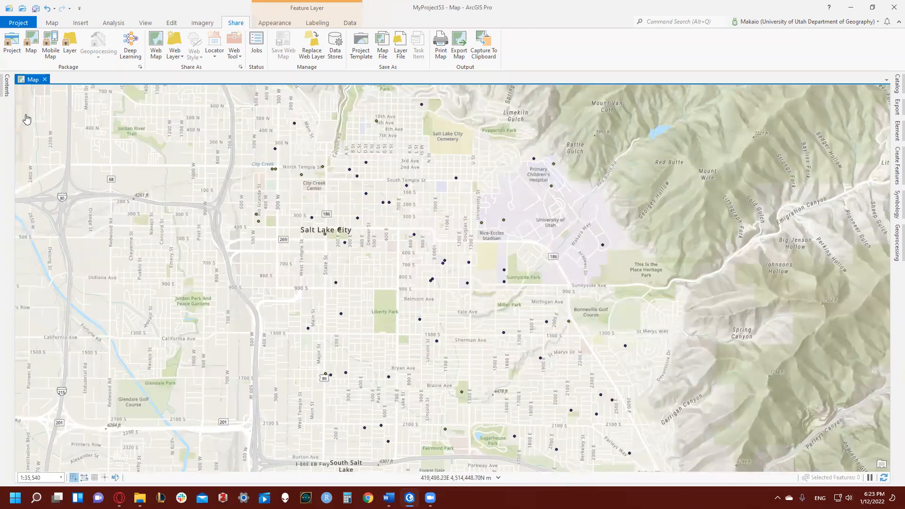
Start a new attribute selection on Schools_Lab01 with the clause GRADE LOW is equal to 9.
{"action": "left_click", "coordinate": [53, 23]}
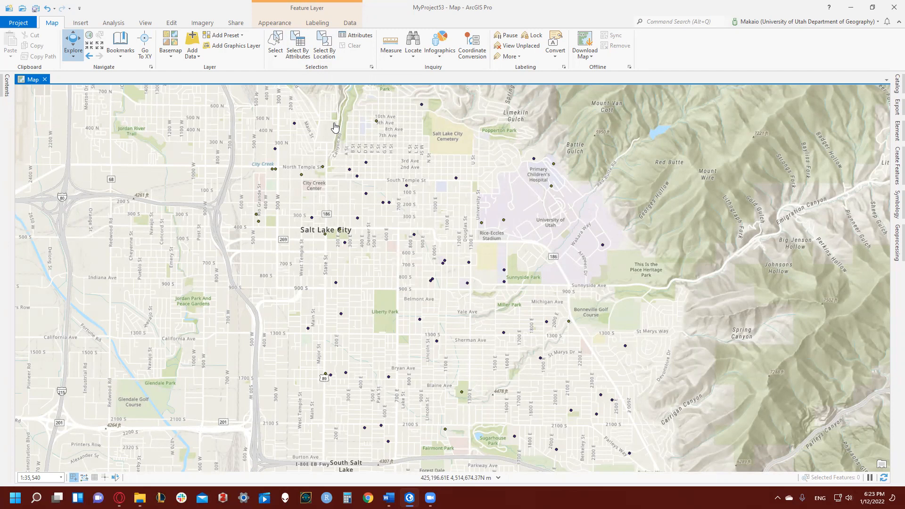
{"action": "left_click", "coordinate": [301, 49]}
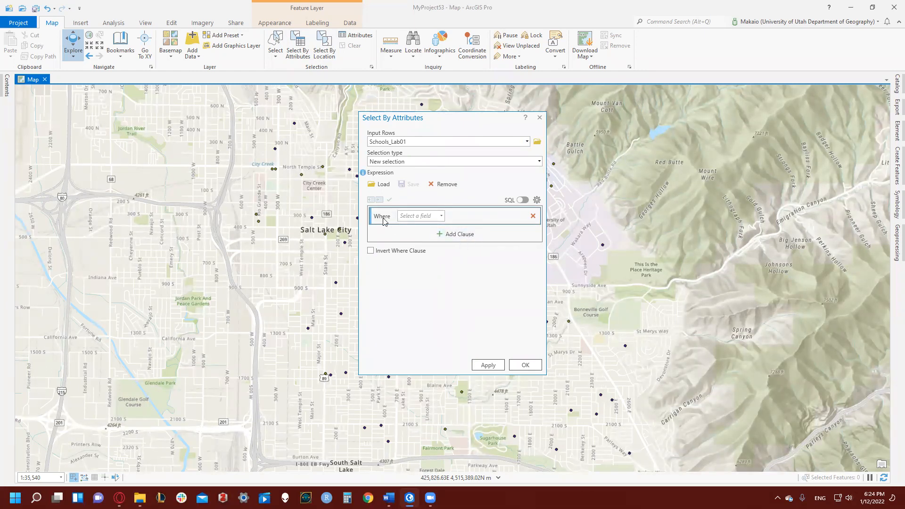
{"action": "left_click", "coordinate": [429, 218]}
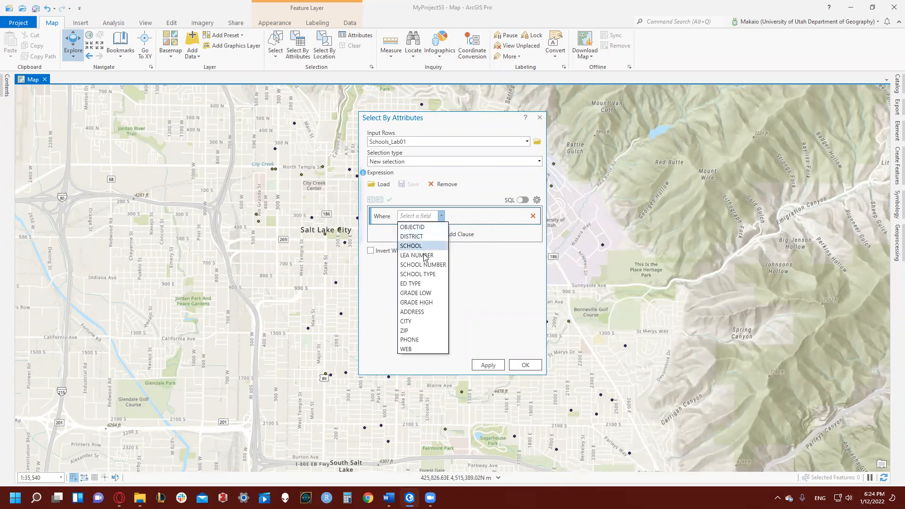
{"action": "left_click", "coordinate": [424, 294]}
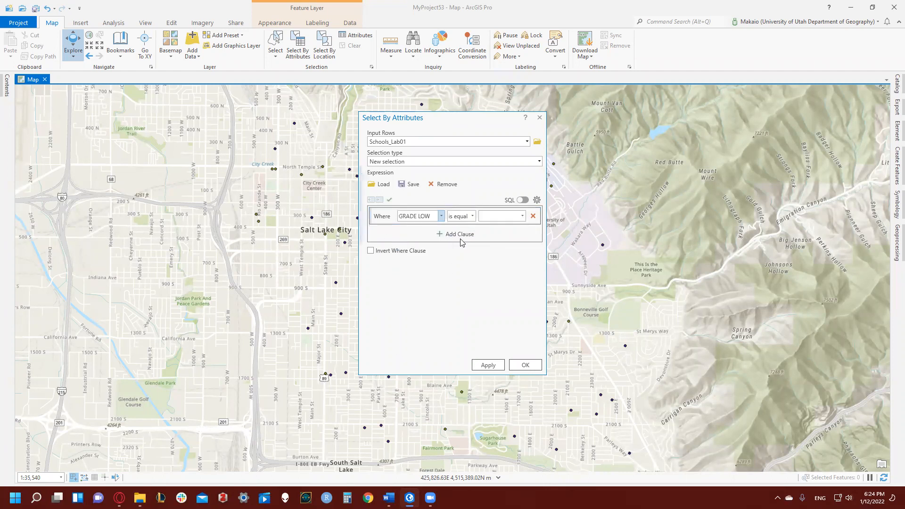
{"action": "left_click", "coordinate": [463, 217]}
{"action": "left_click", "coordinate": [466, 228]}
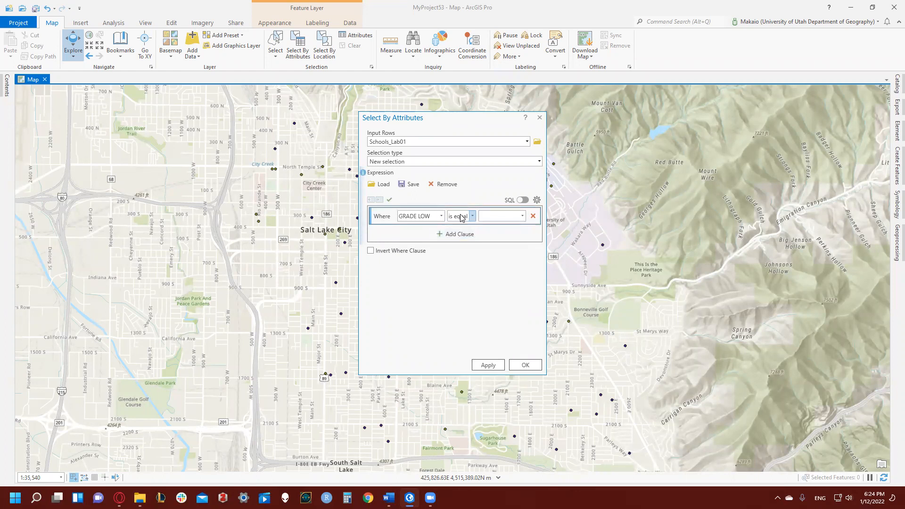
{"action": "left_click", "coordinate": [510, 218]}
Add the clause And GRADE HIGH is equal to 12, verify the expression, and run the selection.
{"action": "left_click", "coordinate": [448, 236]}
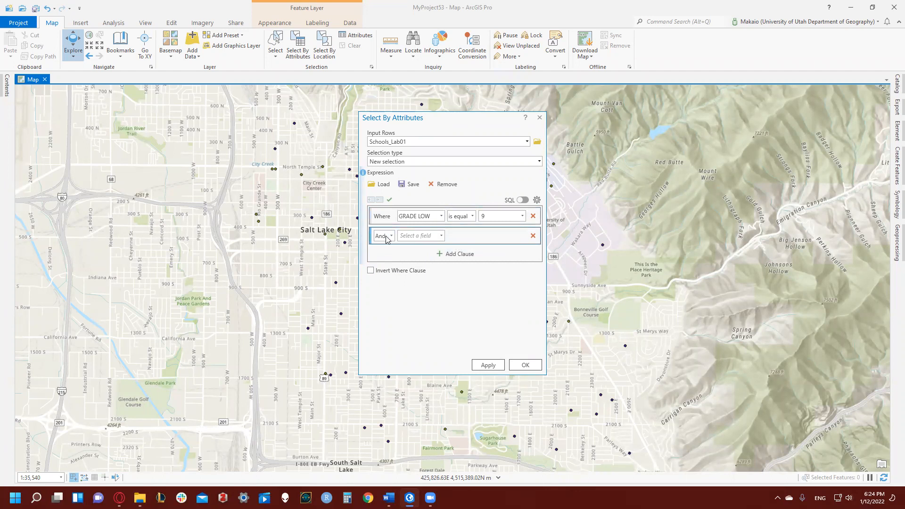
{"action": "left_click", "coordinate": [441, 236]}
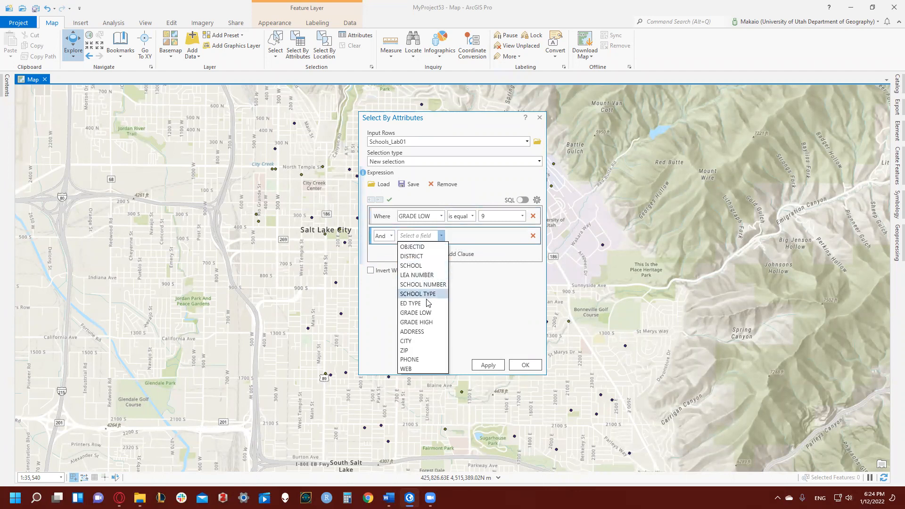
{"action": "left_click", "coordinate": [426, 322]}
{"action": "left_click", "coordinate": [472, 236]}
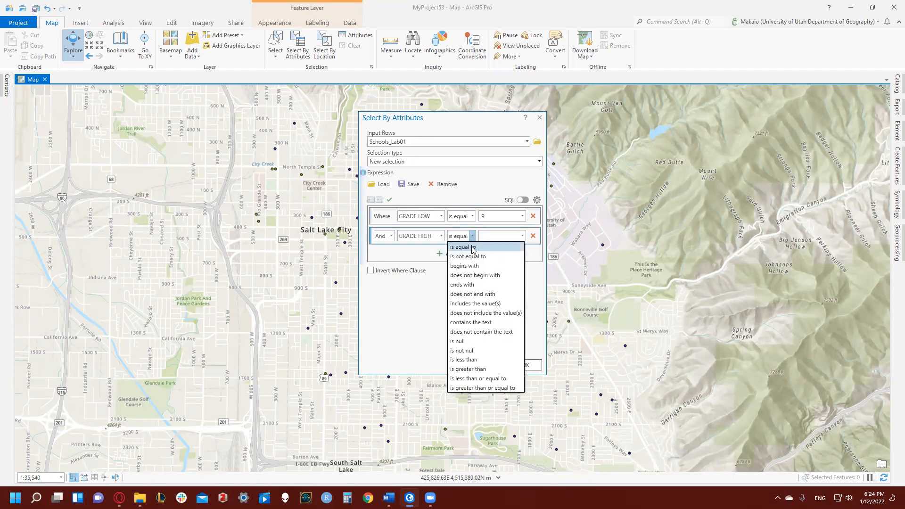
{"action": "left_click", "coordinate": [474, 248]}
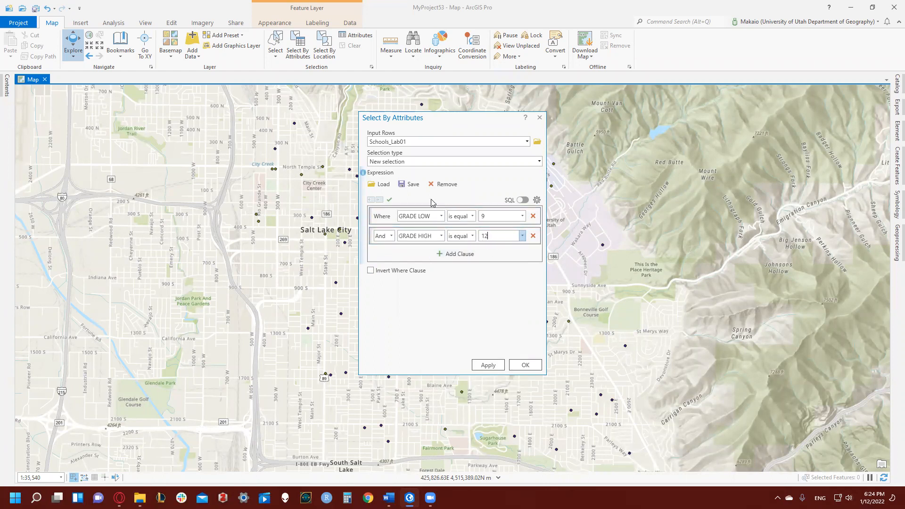
{"action": "left_click", "coordinate": [390, 201]}
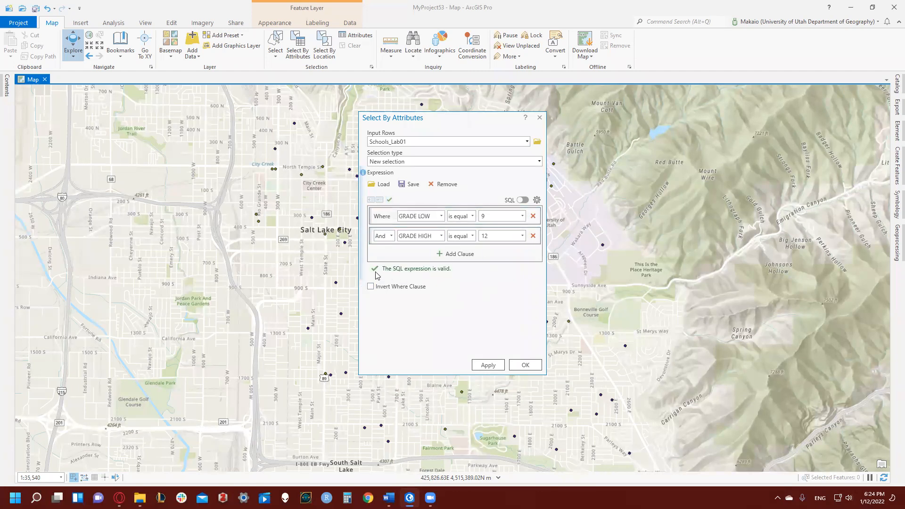
{"action": "left_click", "coordinate": [533, 369]}
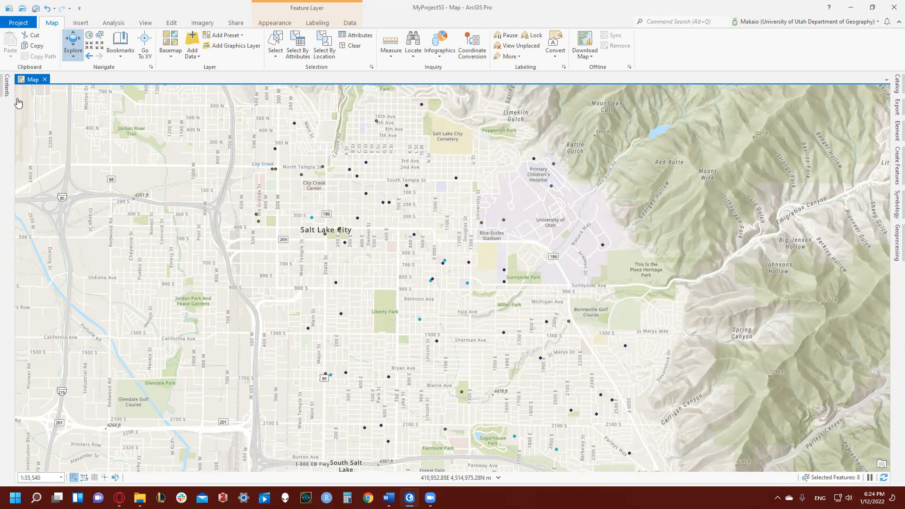
Open the Schools_Lab01 attribute table enlarged, show only the selected records, and widen the SCHOOL column to fit the full names.
{"action": "left_click", "coordinate": [7, 90]}
{"action": "right_click", "coordinate": [53, 160]}
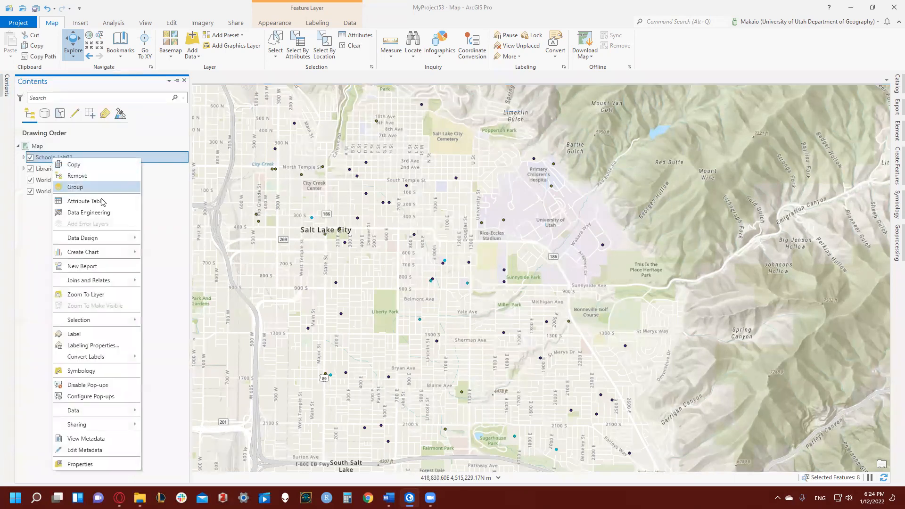
{"action": "left_click", "coordinate": [78, 202]}
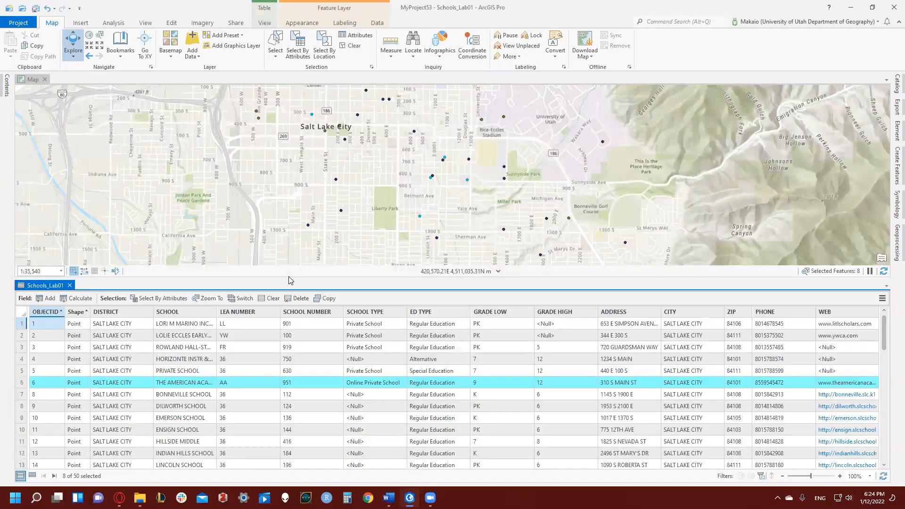
{"action": "left_click_drag", "start_coordinate": [288, 277], "coordinate": [258, 73]}
{"action": "left_click", "coordinate": [33, 475]}
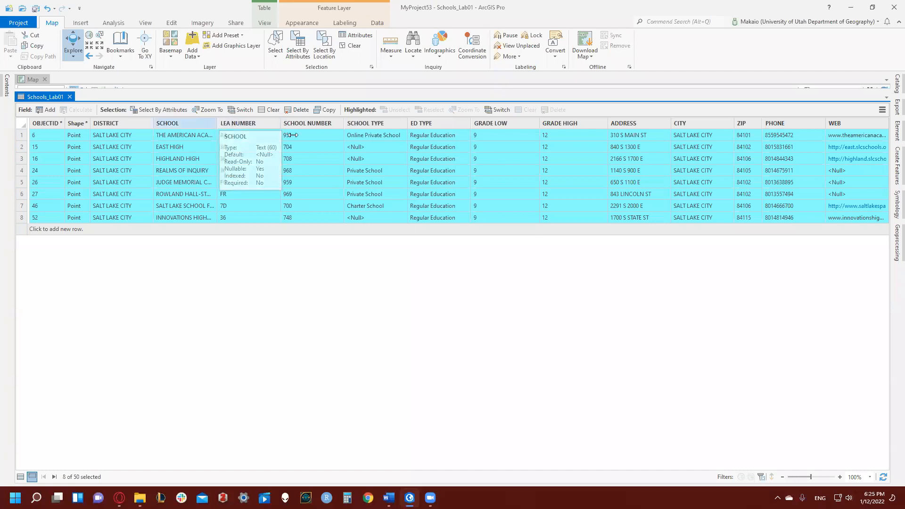
{"action": "left_click_drag", "start_coordinate": [292, 135], "coordinate": [358, 147]}
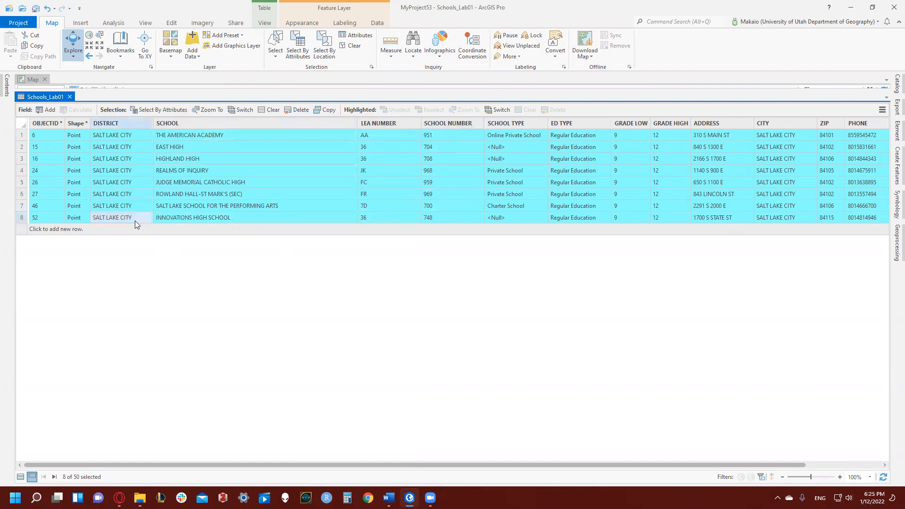
Review the selected schools' names, then clear the selection and close the Schools_Lab01 attribute table.
{"action": "left_click", "coordinate": [187, 135]}
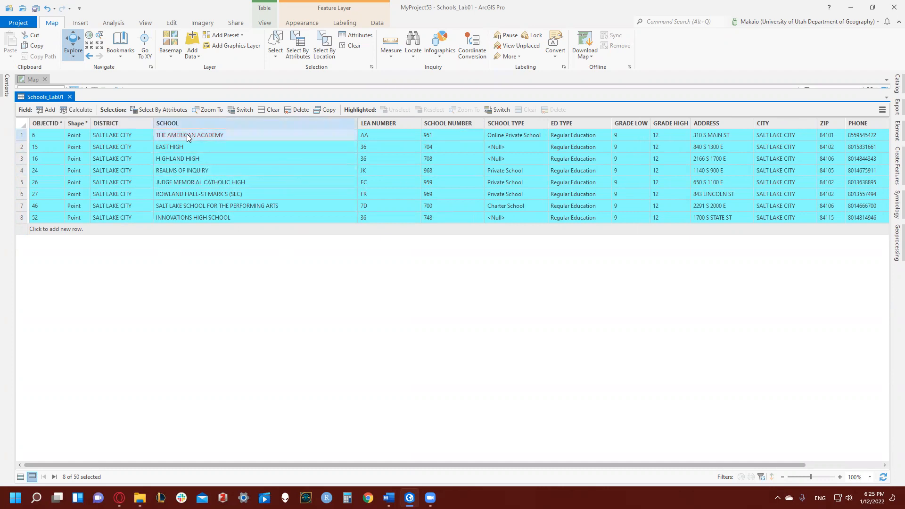
{"action": "right_click", "coordinate": [181, 158]}
{"action": "left_click", "coordinate": [180, 171]}
{"action": "right_click", "coordinate": [180, 170]}
{"action": "left_click", "coordinate": [183, 176]}
{"action": "right_click", "coordinate": [176, 181]}
{"action": "left_click", "coordinate": [192, 190]}
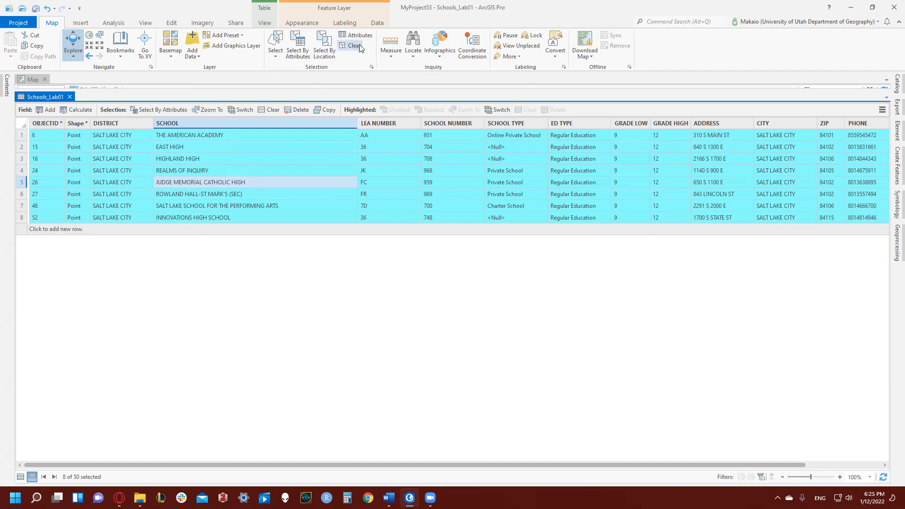
{"action": "left_click", "coordinate": [270, 110]}
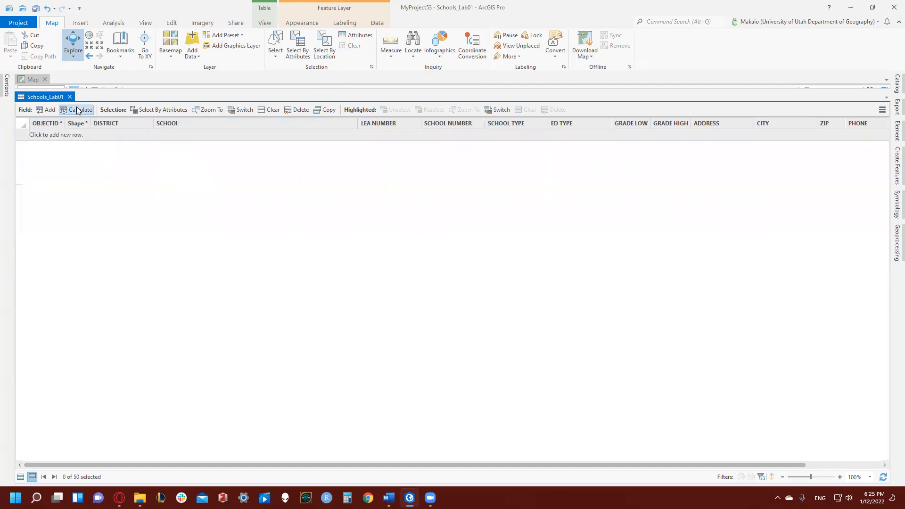
{"action": "left_click", "coordinate": [70, 96]}
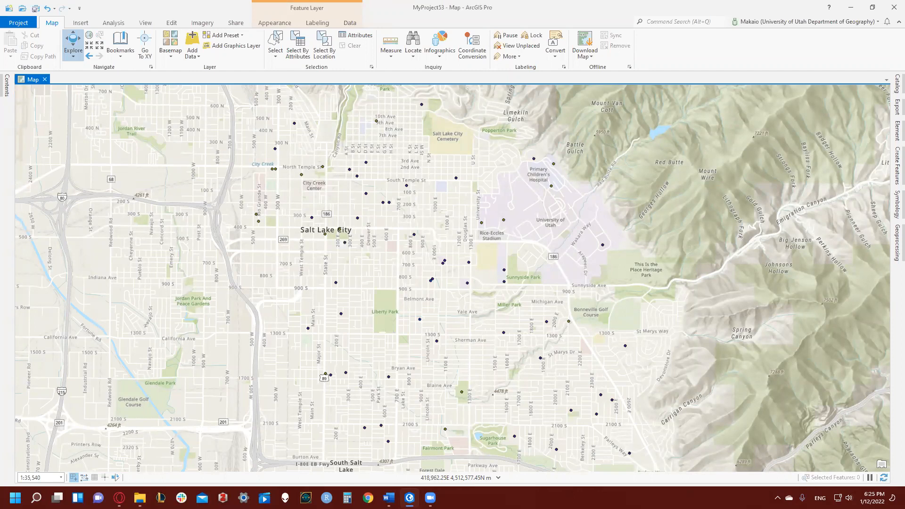
Identify the two library points by the University of Utah and Rice-Eccles Stadium through their pop-ups, closing each one.
{"action": "left_click", "coordinate": [504, 222]}
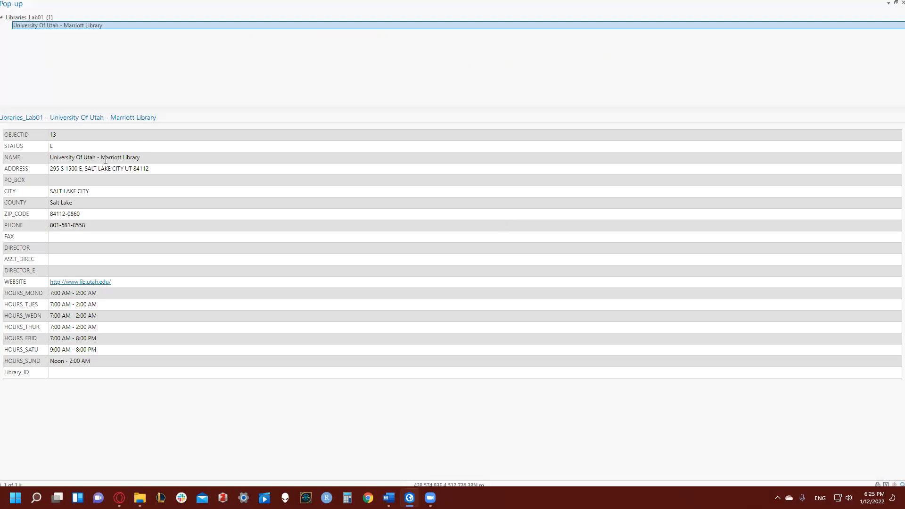
{"action": "left_click", "coordinate": [902, 2]}
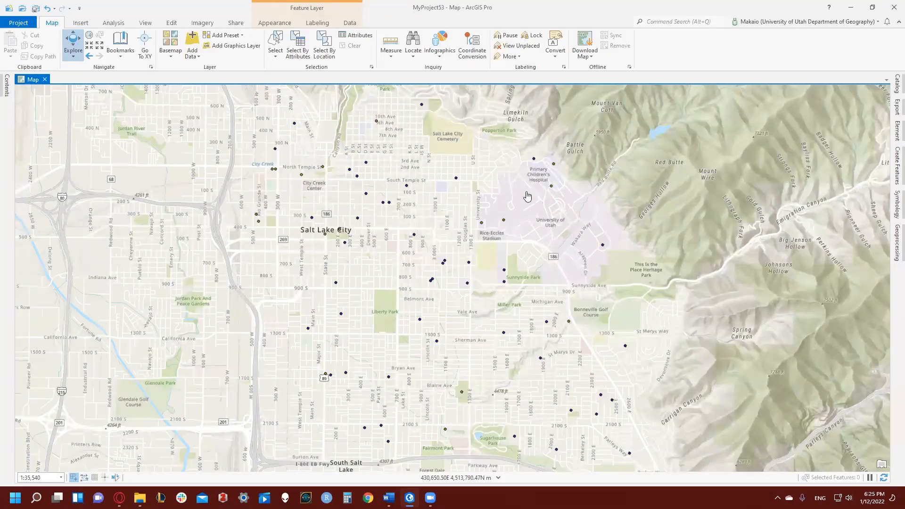
{"action": "left_click", "coordinate": [479, 223]}
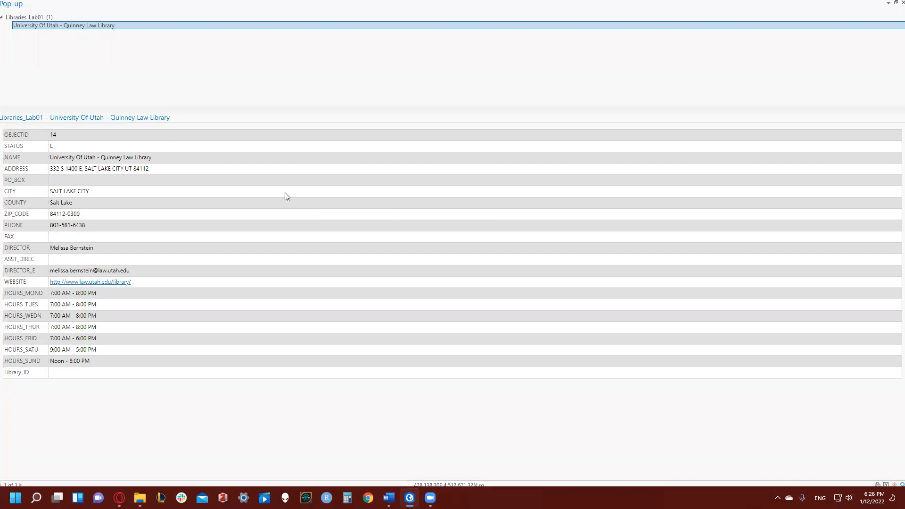
{"action": "left_click", "coordinate": [901, 3]}
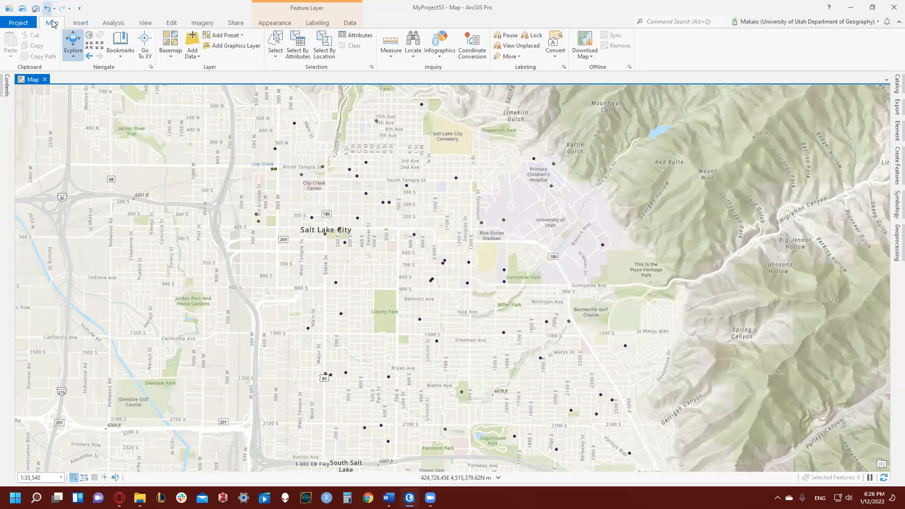
Measure the planar distance from the Quinney Law Library to the Marriott Library in Meters, and close the measurement.
{"action": "left_click", "coordinate": [395, 43]}
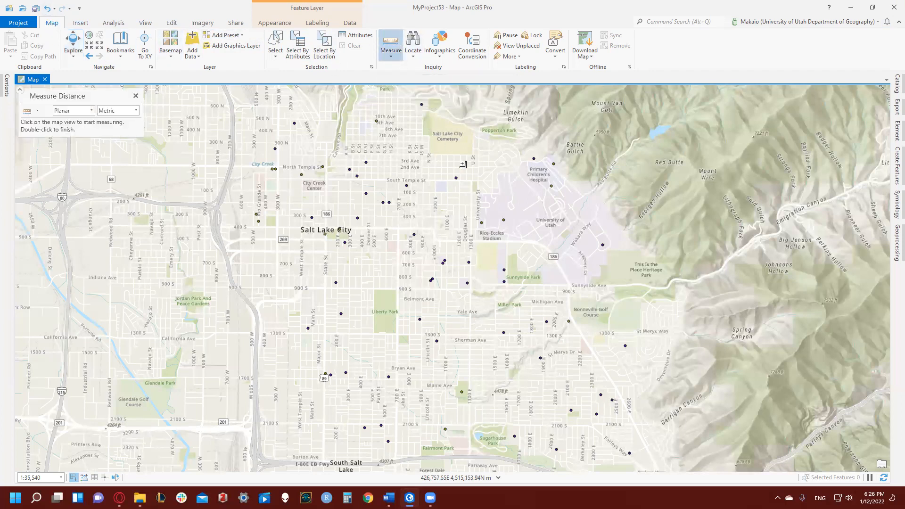
{"action": "left_click", "coordinate": [482, 223]}
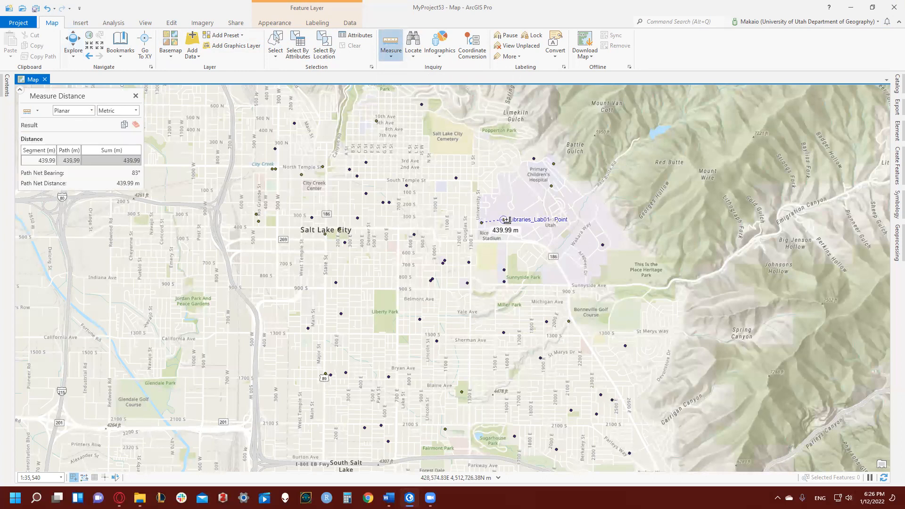
{"action": "double_click", "coordinate": [504, 220]}
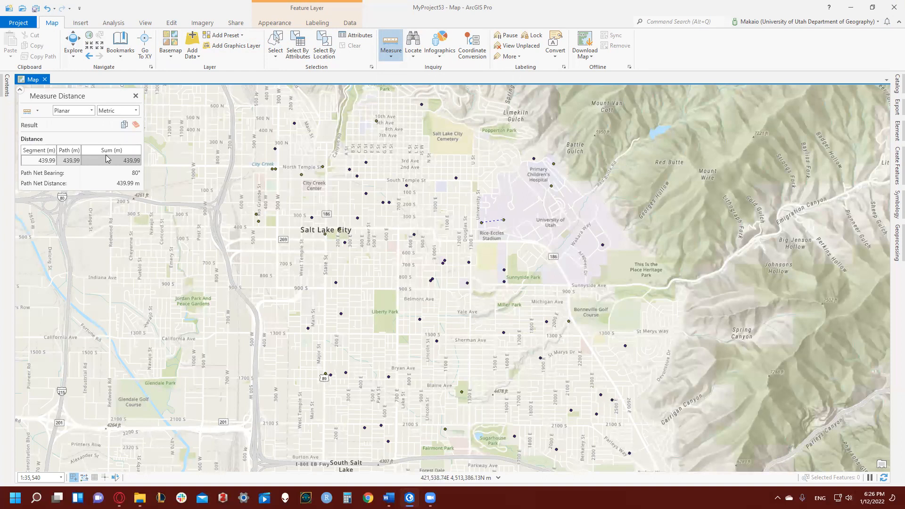
{"action": "left_click", "coordinate": [113, 113]}
{"action": "left_click", "coordinate": [121, 118]}
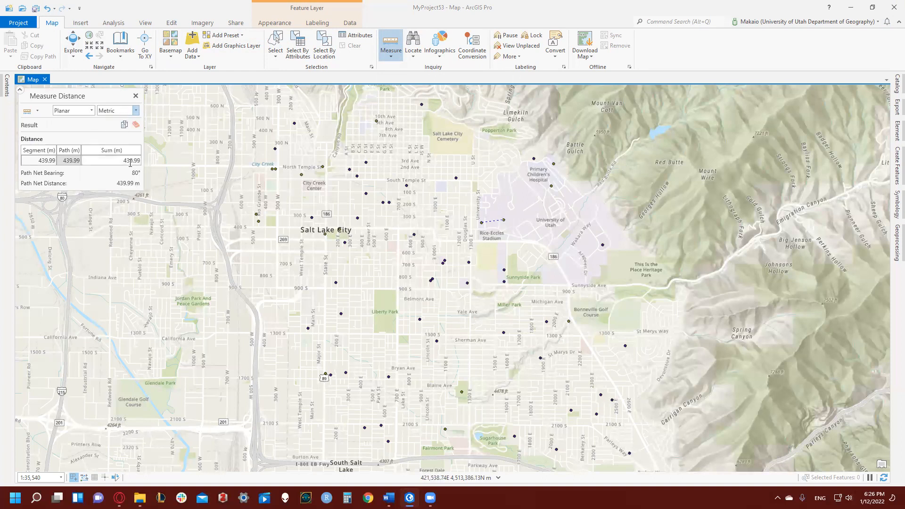
{"action": "left_click", "coordinate": [136, 110]}
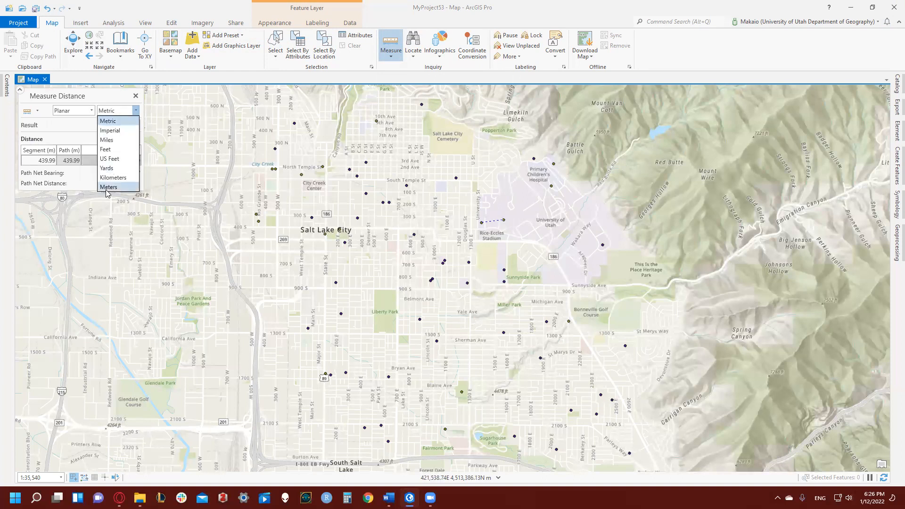
{"action": "left_click", "coordinate": [116, 183]}
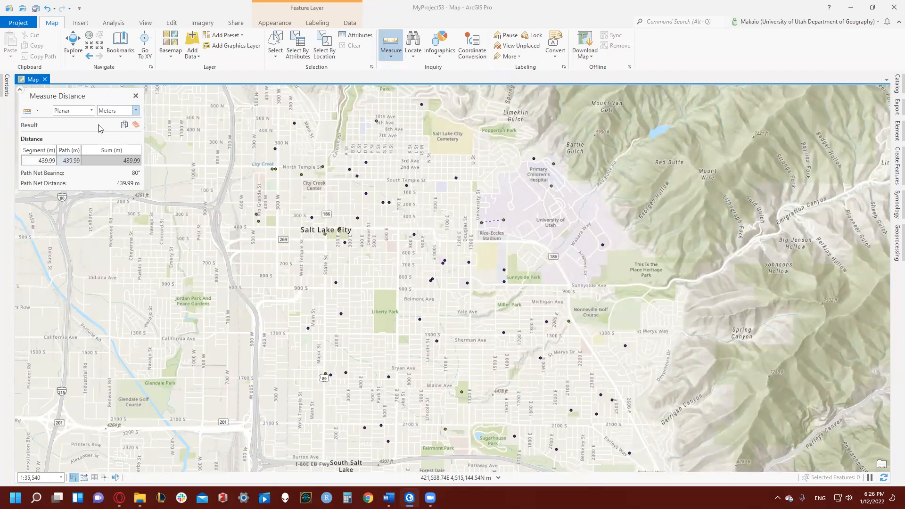
{"action": "left_click", "coordinate": [136, 96]}
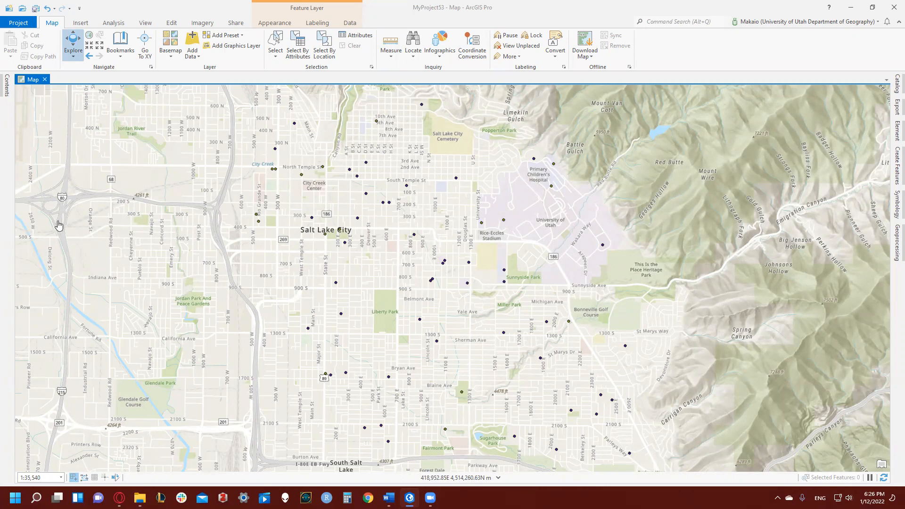
Open the project's Catalog view alongside the map and bring up its catalog management commands.
{"action": "left_click", "coordinate": [146, 24]}
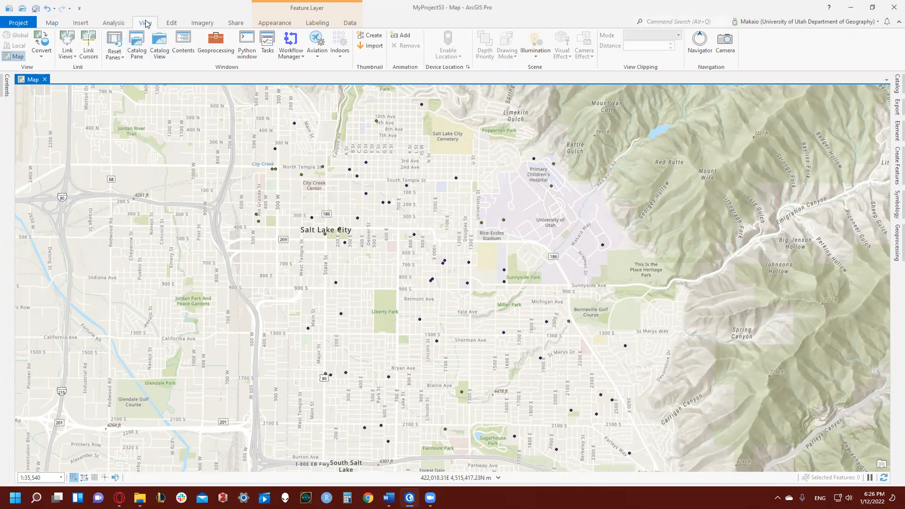
{"action": "left_click", "coordinate": [160, 52]}
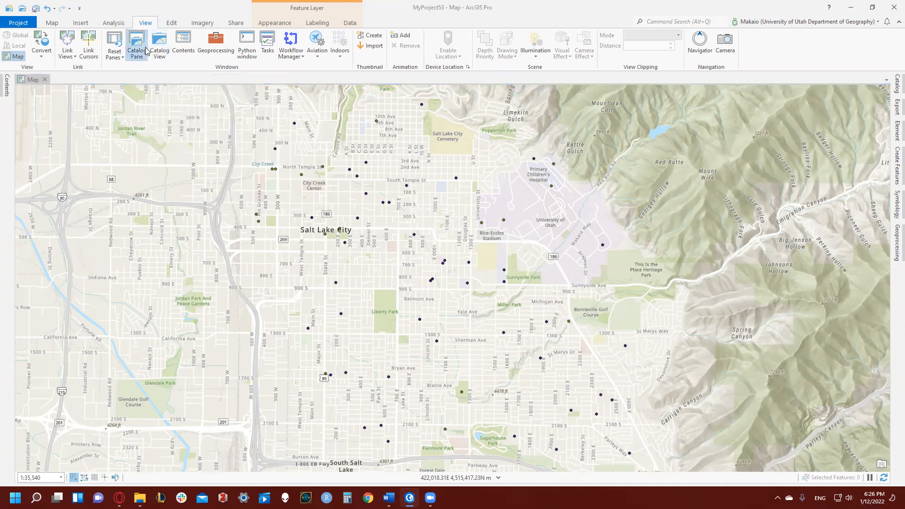
{"action": "left_click", "coordinate": [161, 50]}
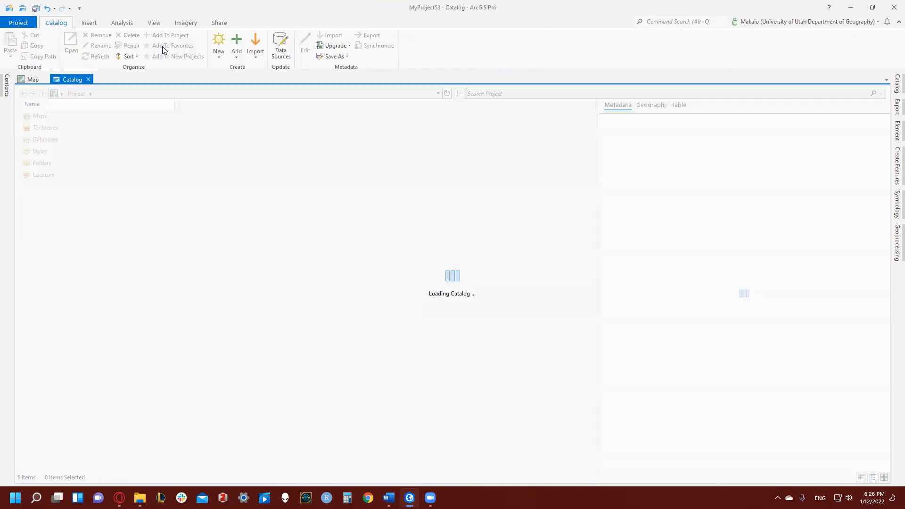
{"action": "left_click", "coordinate": [156, 23]}
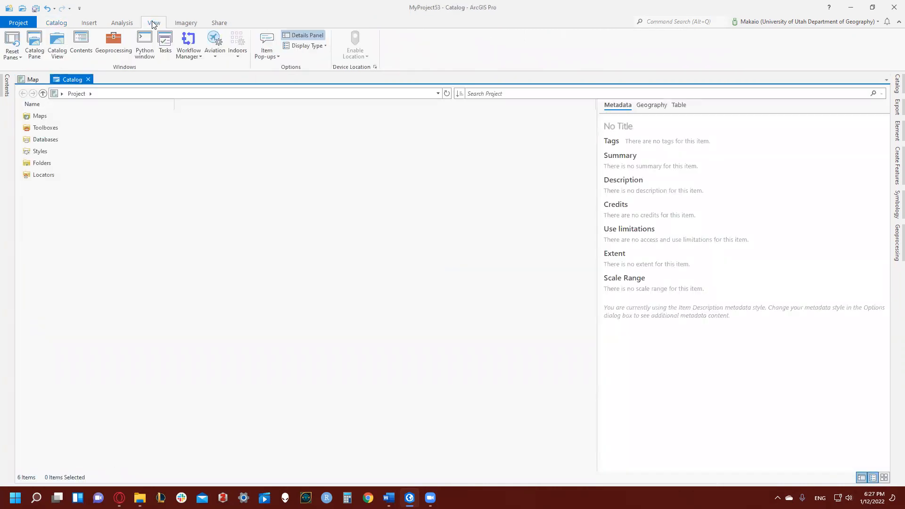
{"action": "left_click", "coordinate": [56, 23]}
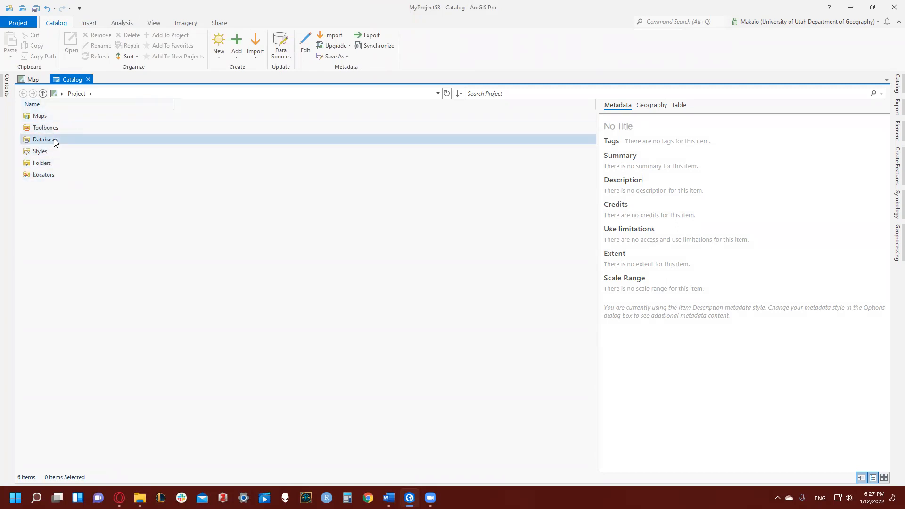
Browse the folder connections through ArcMap_Data to the Geog3100_Lab01.gdb geodatabase, returning to Folders once to retrace the path.
{"action": "double_click", "coordinate": [48, 163]}
{"action": "double_click", "coordinate": [60, 126]}
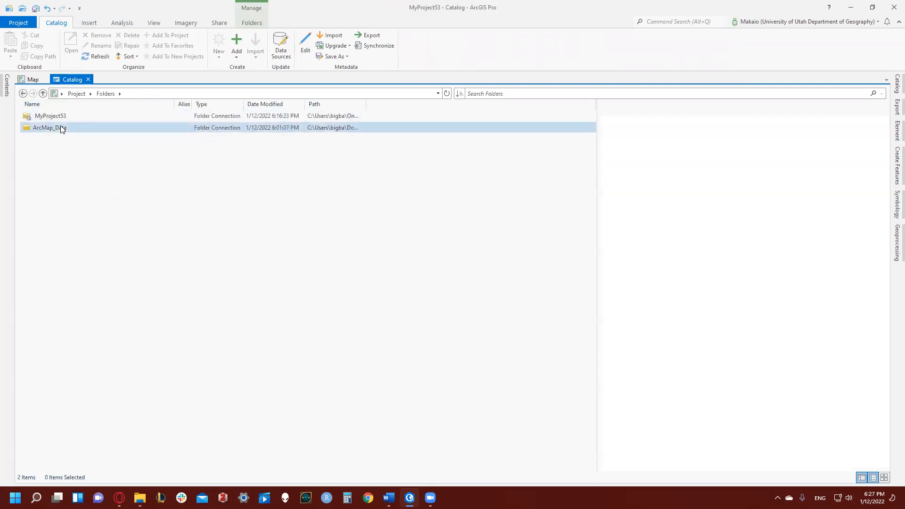
{"action": "left_click", "coordinate": [82, 116]}
{"action": "double_click", "coordinate": [82, 116]}
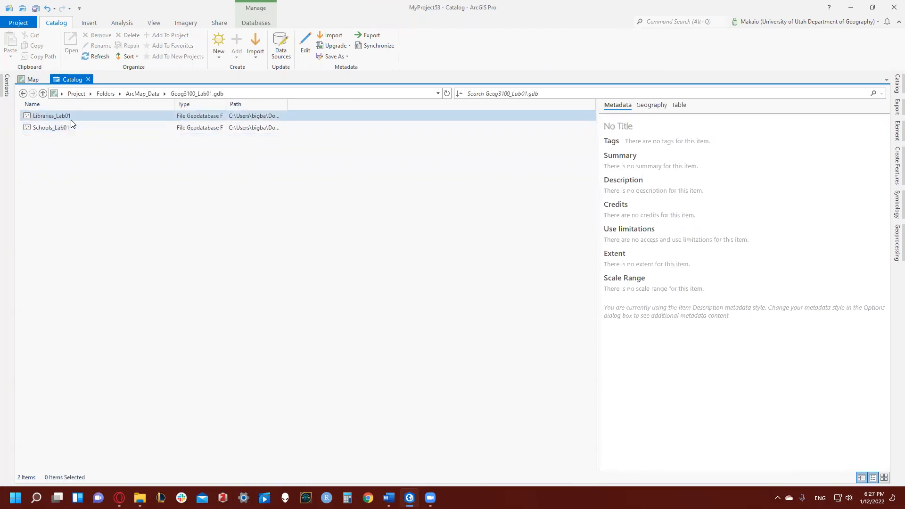
{"action": "left_click", "coordinate": [105, 94]}
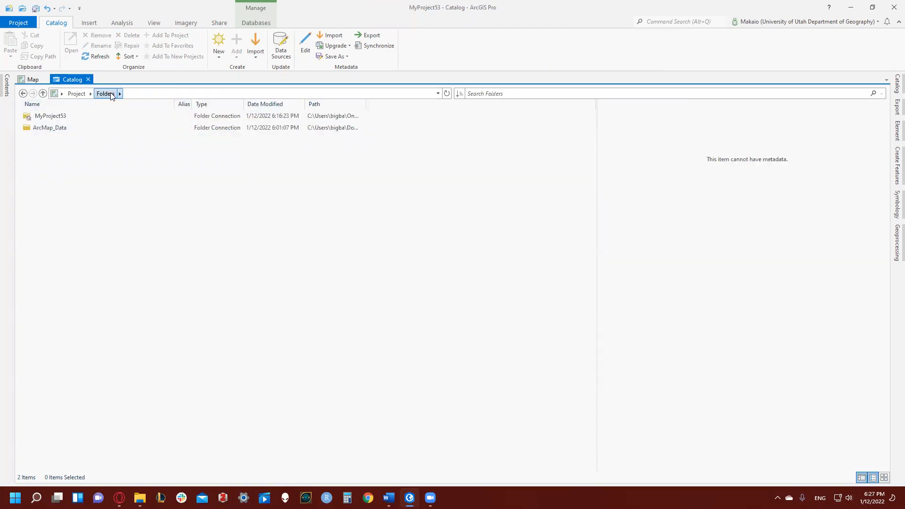
{"action": "double_click", "coordinate": [72, 128]}
{"action": "left_click", "coordinate": [74, 115]}
{"action": "double_click", "coordinate": [73, 115]}
Examine the item metadata of the Libraries_Lab01 feature class and of the Schools_Lab01 feature class.
{"action": "left_click", "coordinate": [69, 115]}
{"action": "left_click", "coordinate": [75, 122]}
{"action": "left_click", "coordinate": [79, 120]}
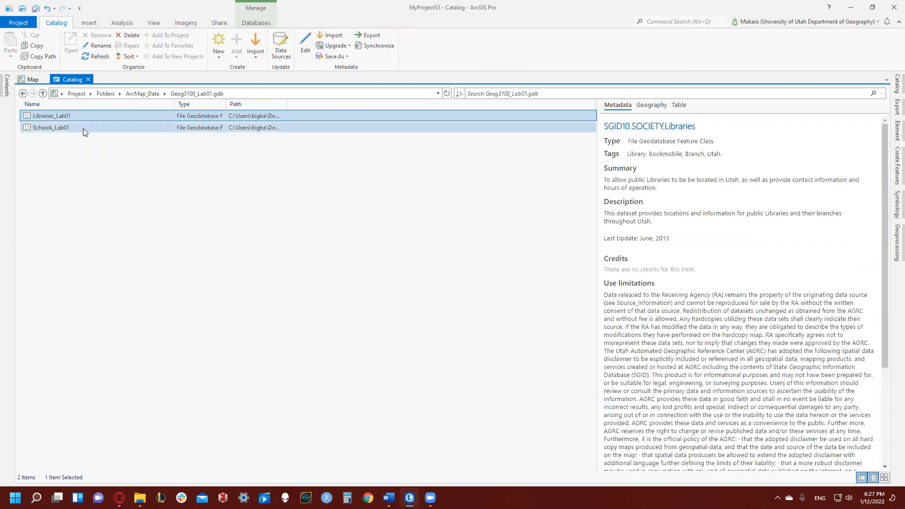
{"action": "left_click", "coordinate": [108, 128]}
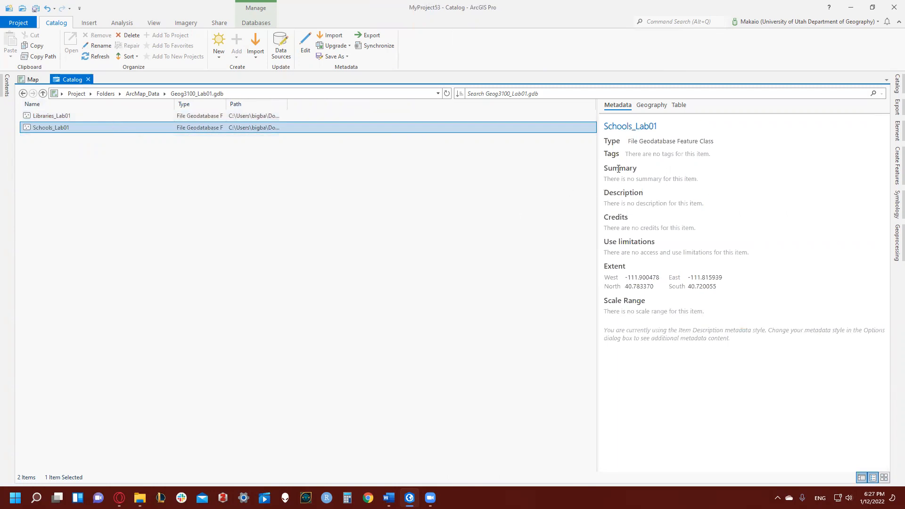
Copy the Summary text from the Libraries_Lab01 metadata, then deselect the feature class.
{"action": "left_click", "coordinate": [243, 117]}
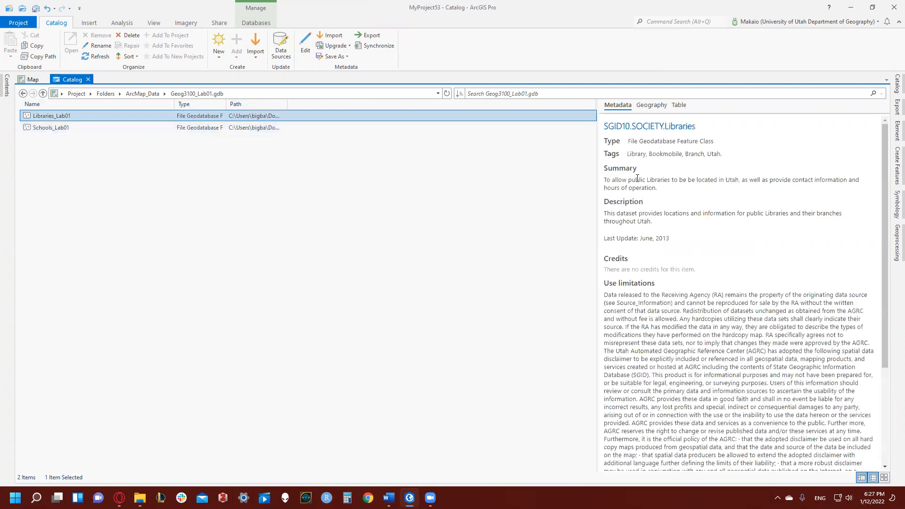
{"action": "left_click", "coordinate": [660, 192]}
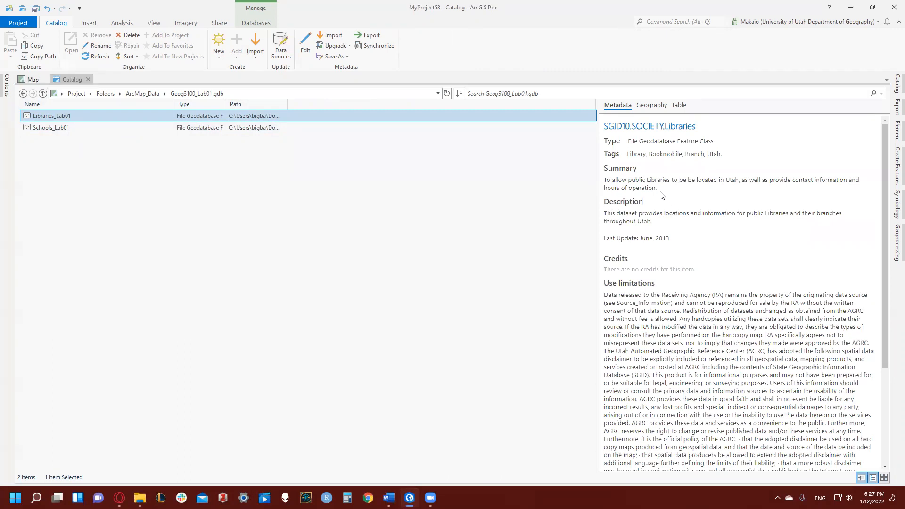
{"action": "left_click_drag", "start_coordinate": [658, 191], "coordinate": [606, 176]}
{"action": "key", "text": "ctrl+c"}
{"action": "left_click", "coordinate": [491, 210]}
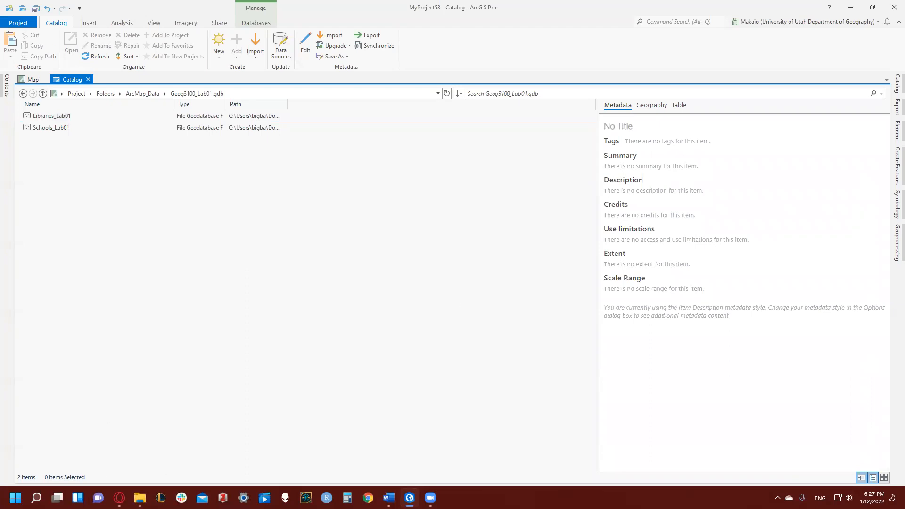
Switch to the GEOG_3100_Lab_01.docx instructions in the browser, review the Deliverables list, and close the document preview.
{"action": "left_click", "coordinate": [851, 8]}
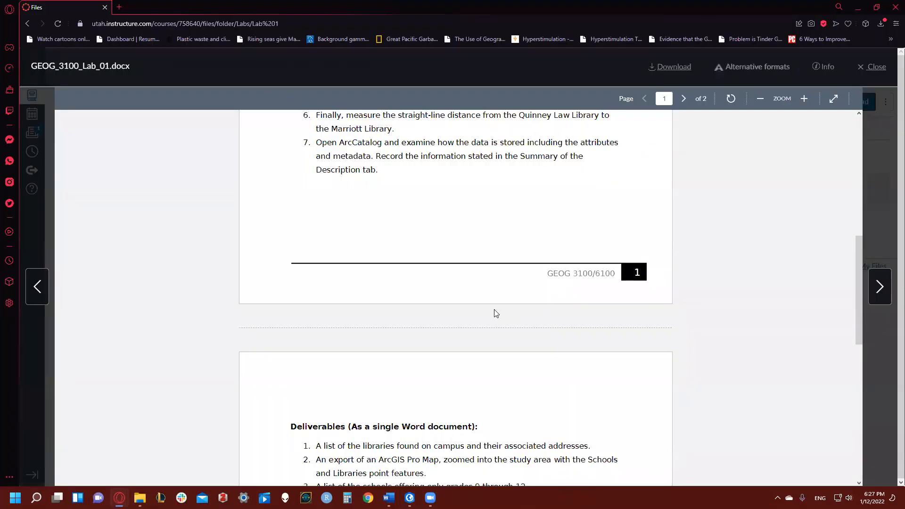
{"action": "scroll", "coordinate": [494, 309], "scroll_direction": "down", "scroll_amount": 5}
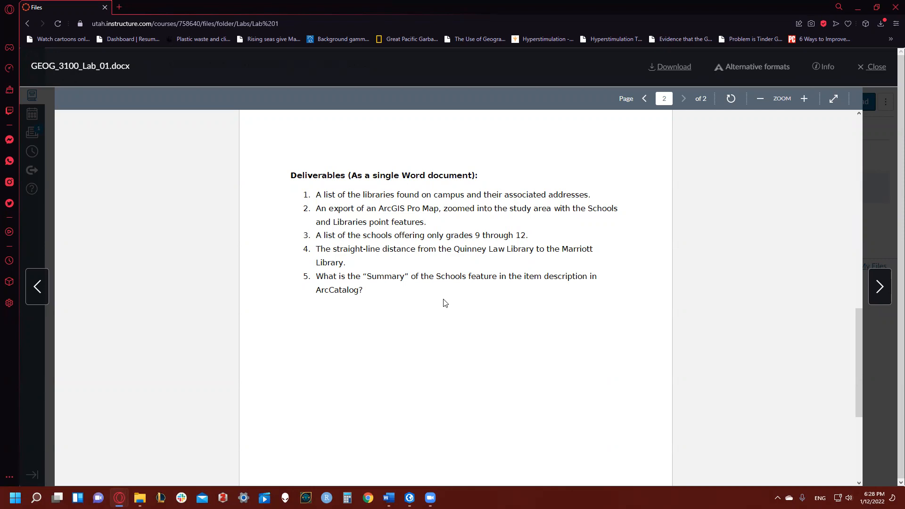
{"action": "left_click", "coordinate": [877, 69]}
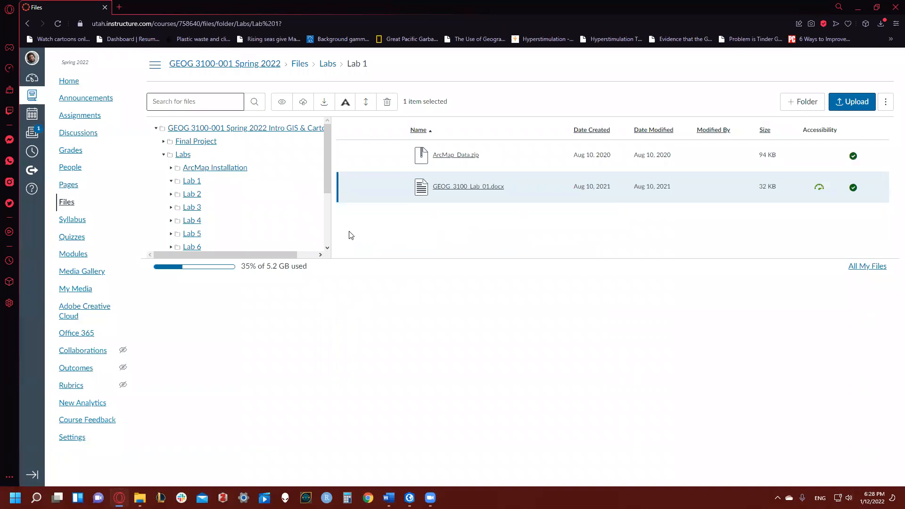
{"action": "scroll", "coordinate": [328, 224], "scroll_direction": "down", "scroll_amount": 3}
{"action": "scroll", "coordinate": [329, 226], "scroll_direction": "up", "scroll_amount": 3}
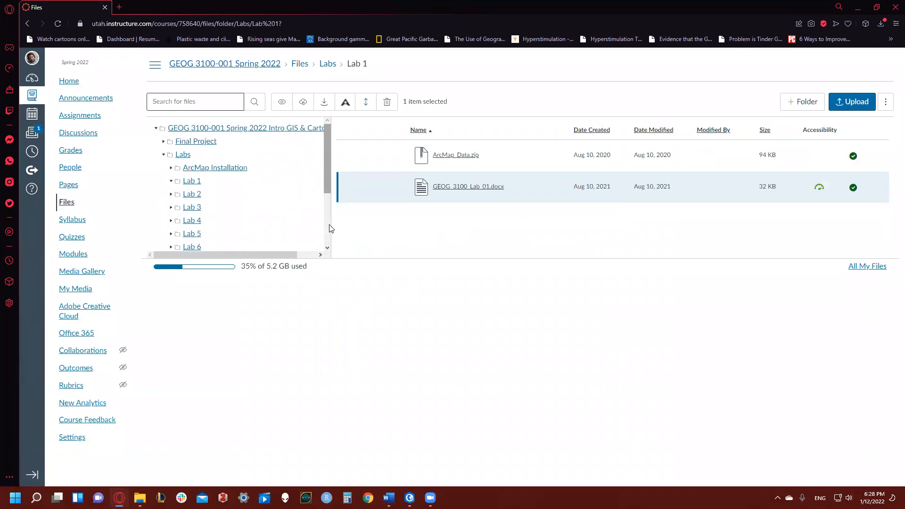